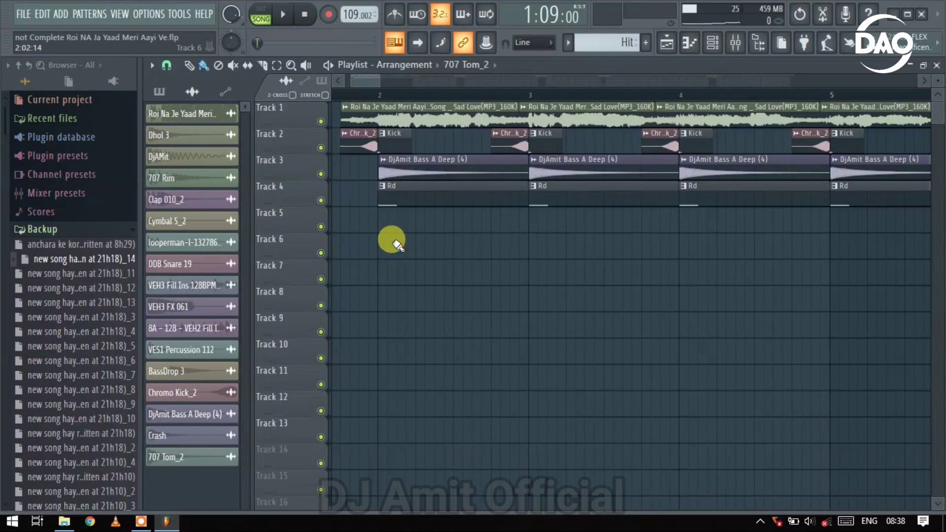
- Select the playlist time range from bar 17 to bar 26 across all tracks
{"action": "scroll", "coordinate": [330, 240], "scroll_direction": "down", "scroll_amount": 8}
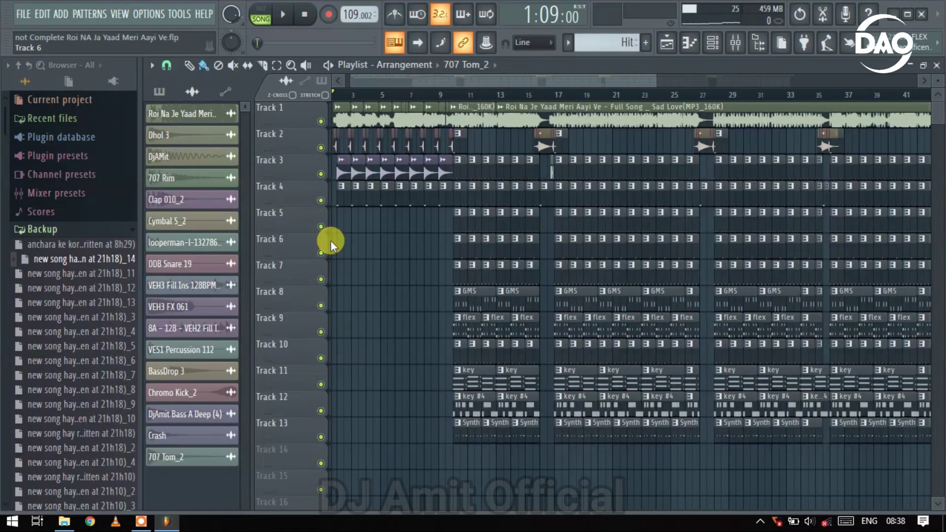
{"action": "scroll", "coordinate": [330, 241], "scroll_direction": "down", "scroll_amount": 3}
{"action": "scroll", "coordinate": [519, 95], "scroll_direction": "up", "scroll_amount": 4}
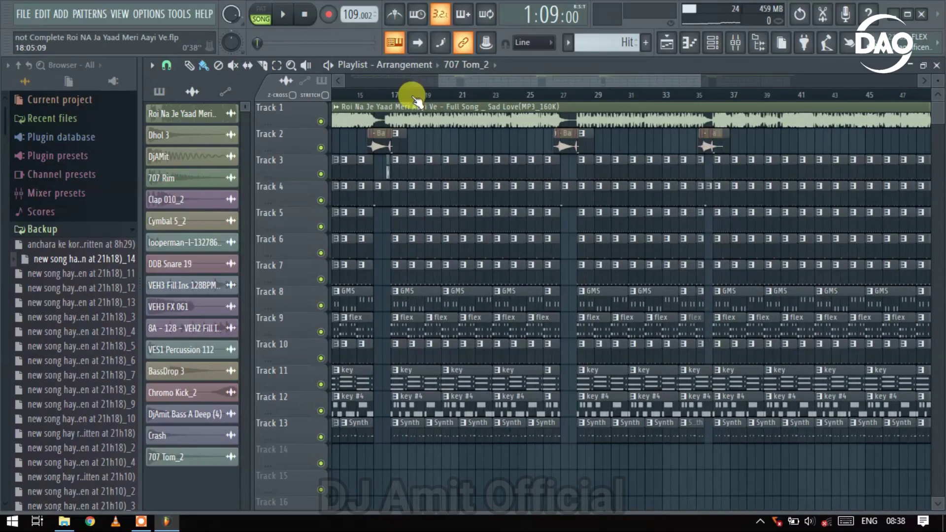
{"action": "left_click_drag", "start_coordinate": [394, 97], "coordinate": [546, 120]}
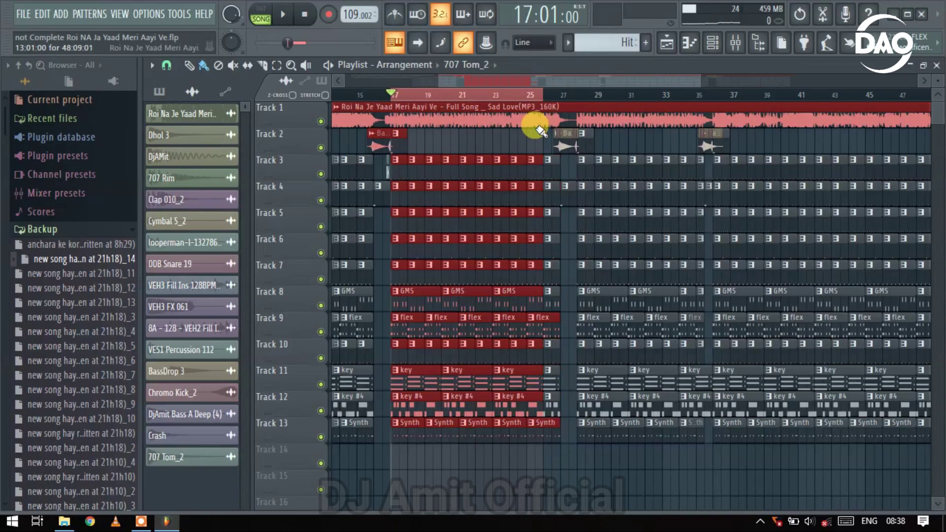
{"action": "scroll", "coordinate": [537, 118], "scroll_direction": "up", "scroll_amount": 3}
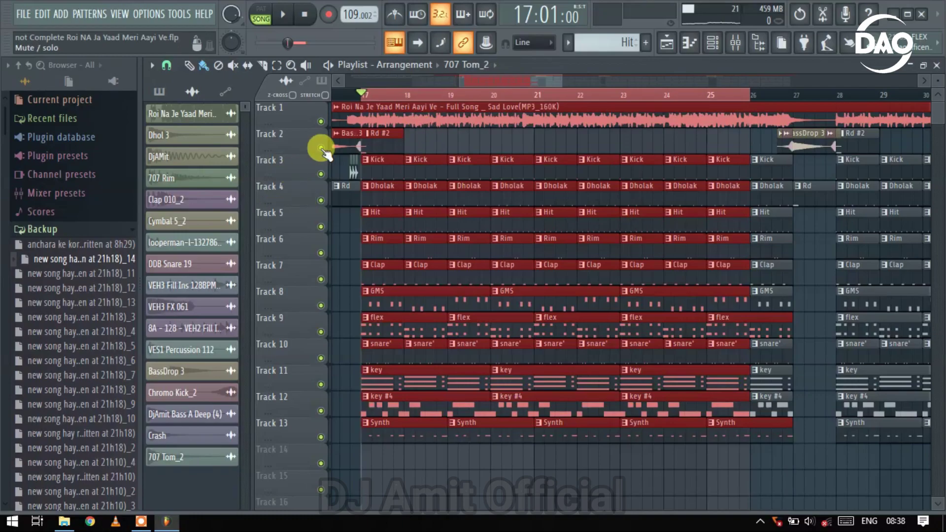
- Solo Track 1 and play the vocal from bar 17 to preview it alone, stopping playback around bar 20
{"action": "right_click", "coordinate": [321, 121]}
{"action": "key", "text": "space"}
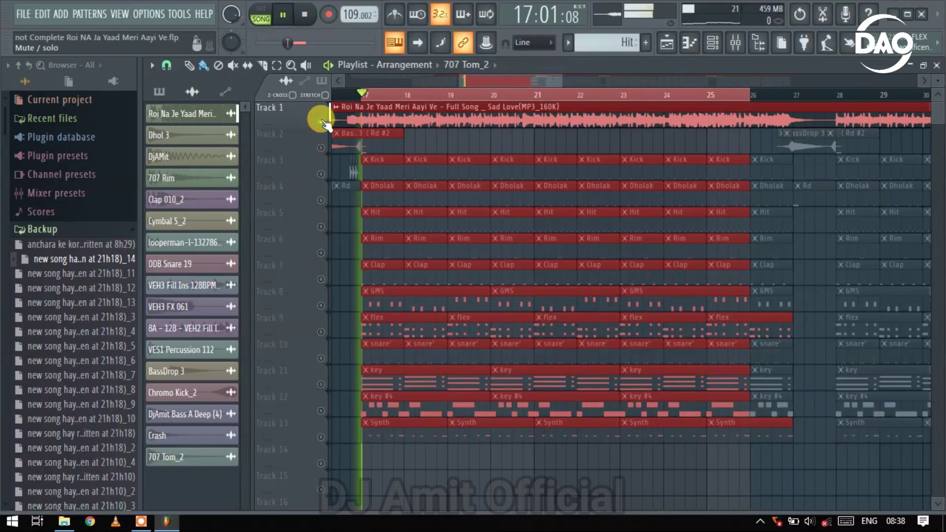
{"action": "scroll", "coordinate": [598, 173], "scroll_direction": "down", "scroll_amount": 2}
{"action": "scroll", "coordinate": [478, 135], "scroll_direction": "up", "scroll_amount": 3}
{"action": "scroll", "coordinate": [483, 139], "scroll_direction": "up", "scroll_amount": 2}
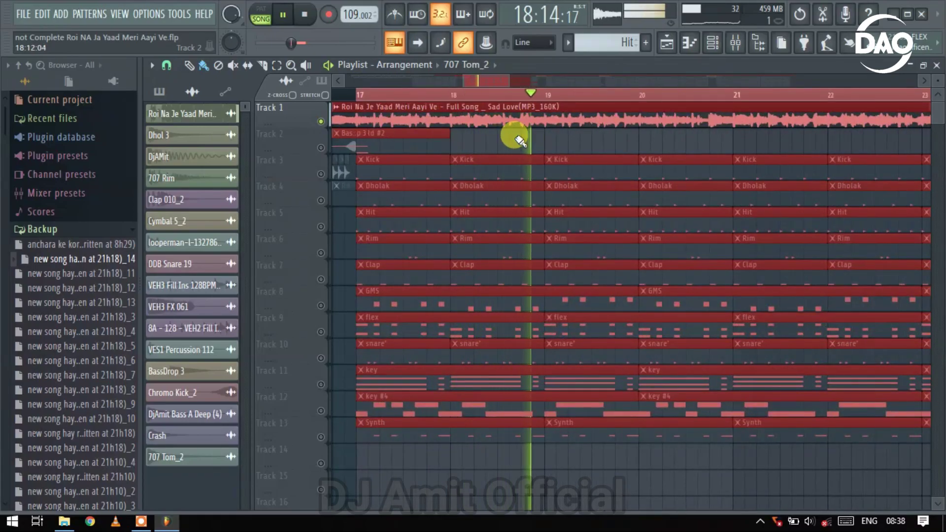
{"action": "scroll", "coordinate": [520, 142], "scroll_direction": "down", "scroll_amount": 2}
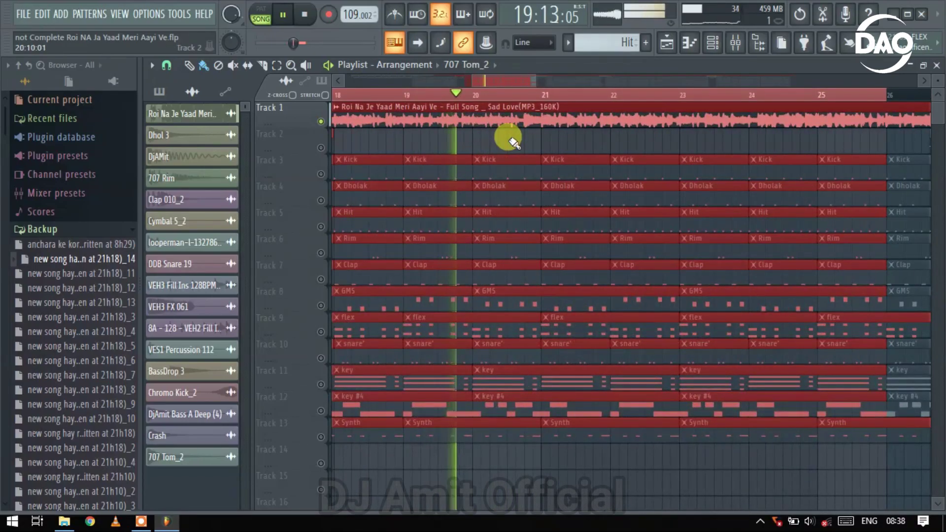
{"action": "key", "text": "ctrl+space"}
- Clear the time selection and unsolo Track 1 so all tracks are active again
{"action": "scroll", "coordinate": [514, 143], "scroll_direction": "down", "scroll_amount": 4}
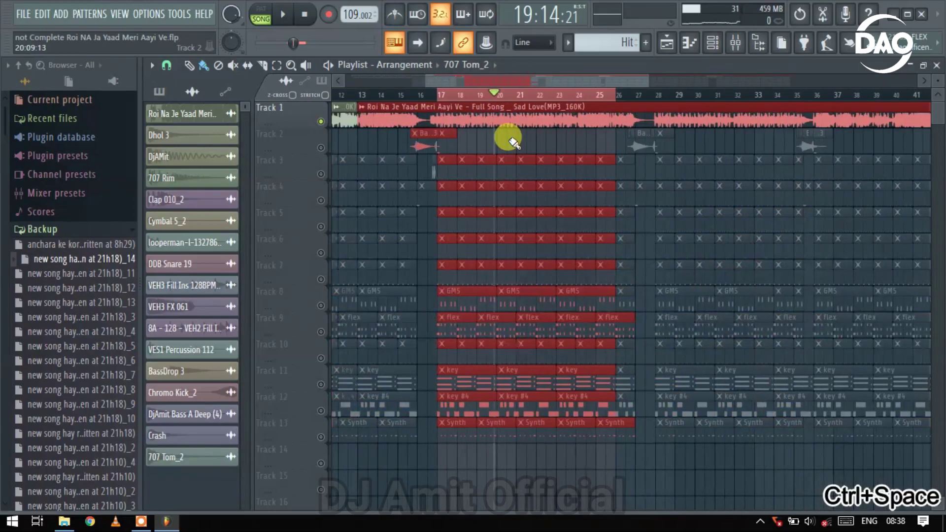
{"action": "key", "text": "ctrl+d"}
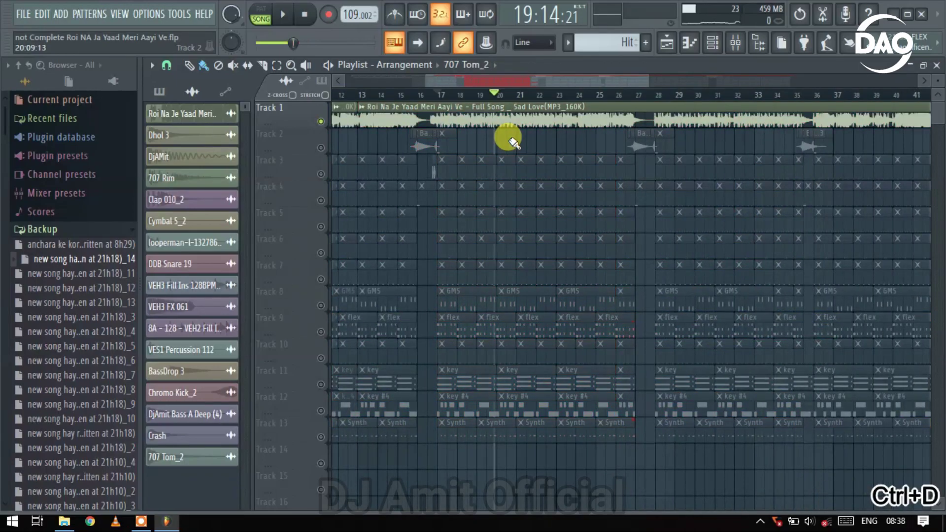
{"action": "right_click", "coordinate": [321, 121]}
{"action": "key", "text": "ctrl+space"}
{"action": "scroll", "coordinate": [523, 141], "scroll_direction": "up", "scroll_amount": 4}
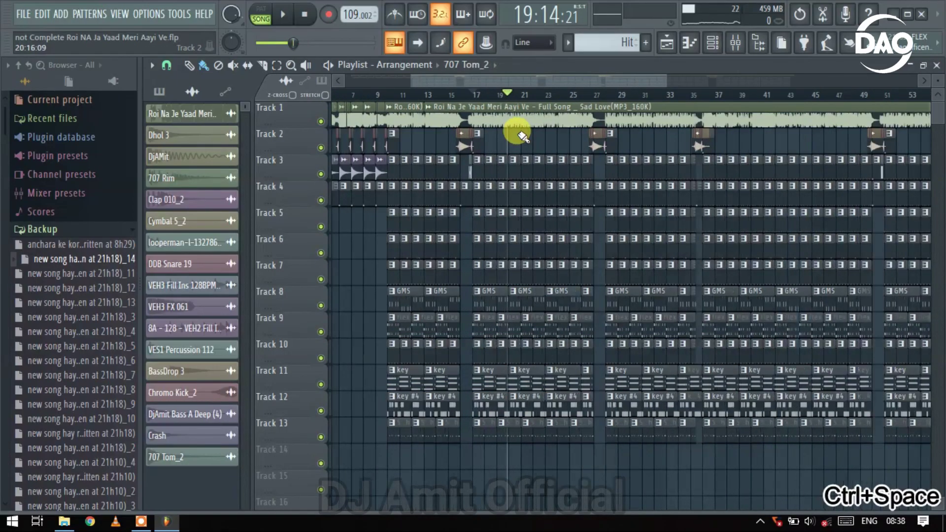
- Select bars 17 to 23, play this section with all tracks, stop playback, and clear the time selection
{"action": "left_click_drag", "start_coordinate": [360, 100], "coordinate": [578, 119]}
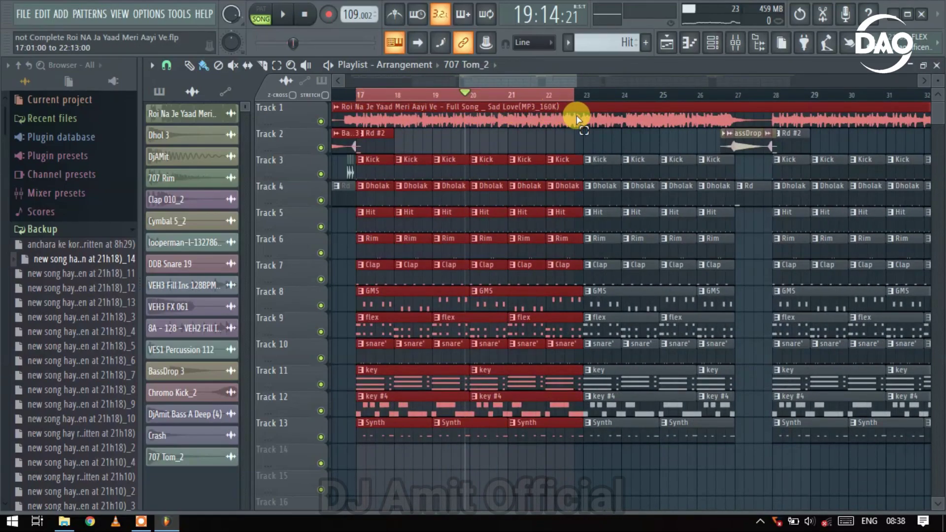
{"action": "scroll", "coordinate": [539, 96], "scroll_direction": "up", "scroll_amount": 1}
{"action": "key", "text": "space"}
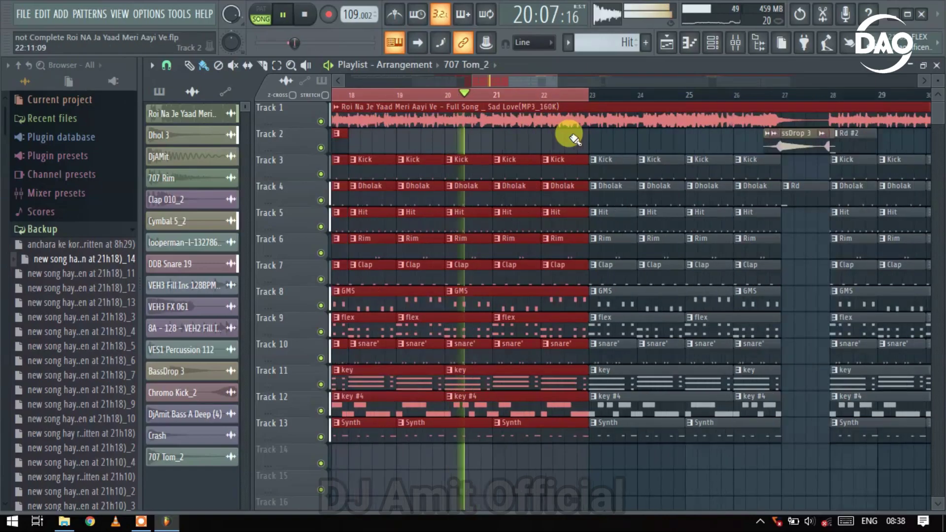
{"action": "scroll", "coordinate": [573, 136], "scroll_direction": "up", "scroll_amount": 1}
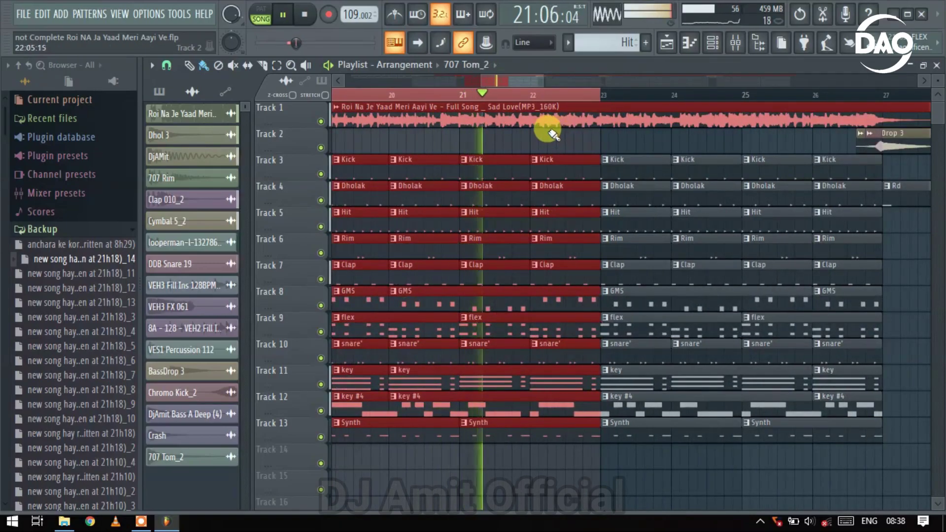
{"action": "scroll", "coordinate": [554, 133], "scroll_direction": "up", "scroll_amount": 2}
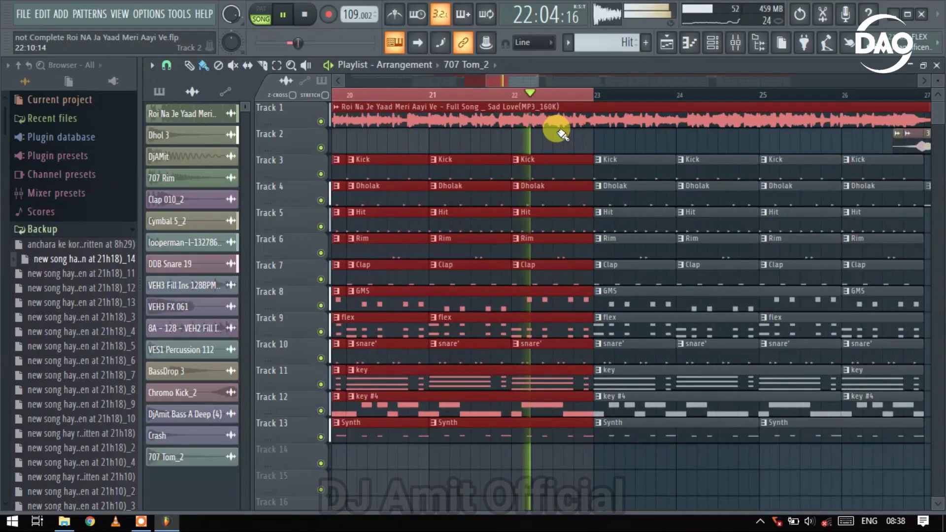
{"action": "key", "text": "ctrl+space"}
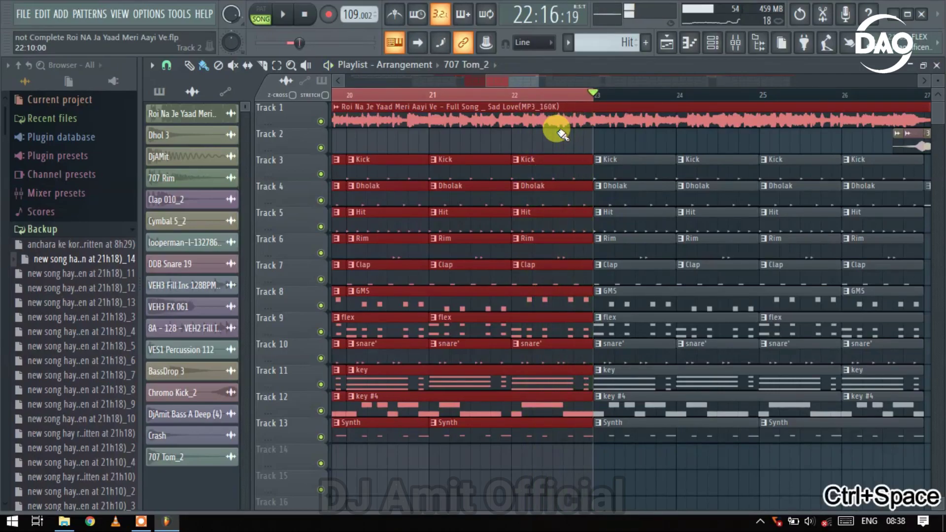
{"action": "scroll", "coordinate": [671, 135], "scroll_direction": "down", "scroll_amount": 5}
{"action": "key", "text": "ctrl+d"}
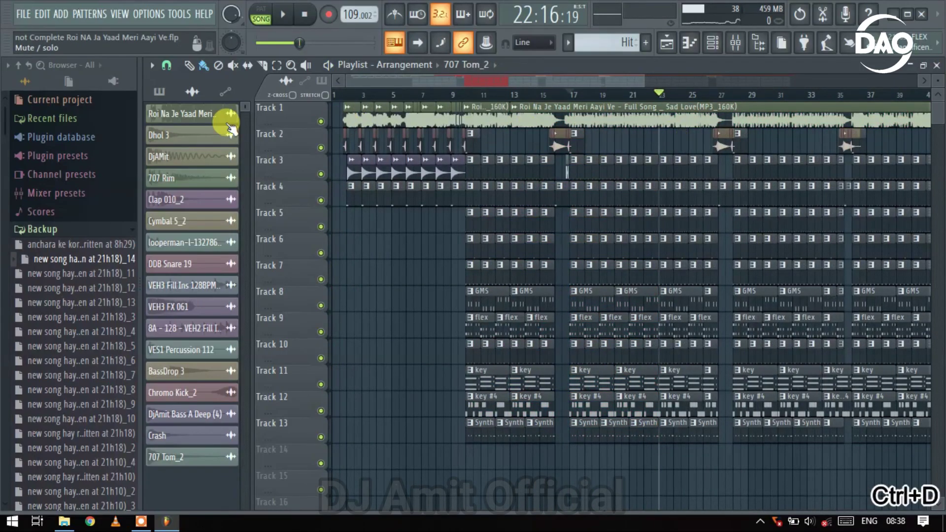
- List the patterns, switch playback to pattern mode, and audition the Kick, Dholak, Hit, Rim and Clap patterns
{"action": "left_click", "coordinate": [158, 92]}
{"action": "left_click", "coordinate": [183, 114]}
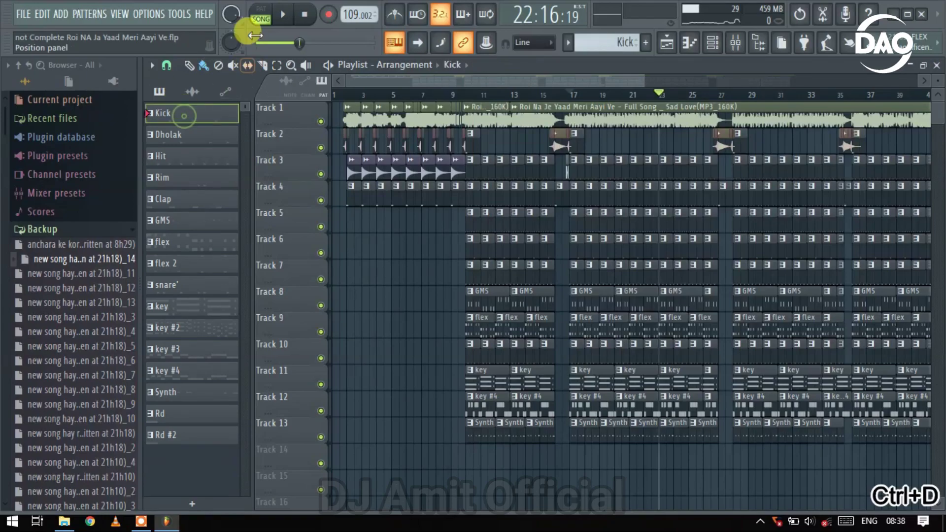
{"action": "left_click", "coordinate": [266, 15]}
{"action": "left_click", "coordinate": [283, 14]}
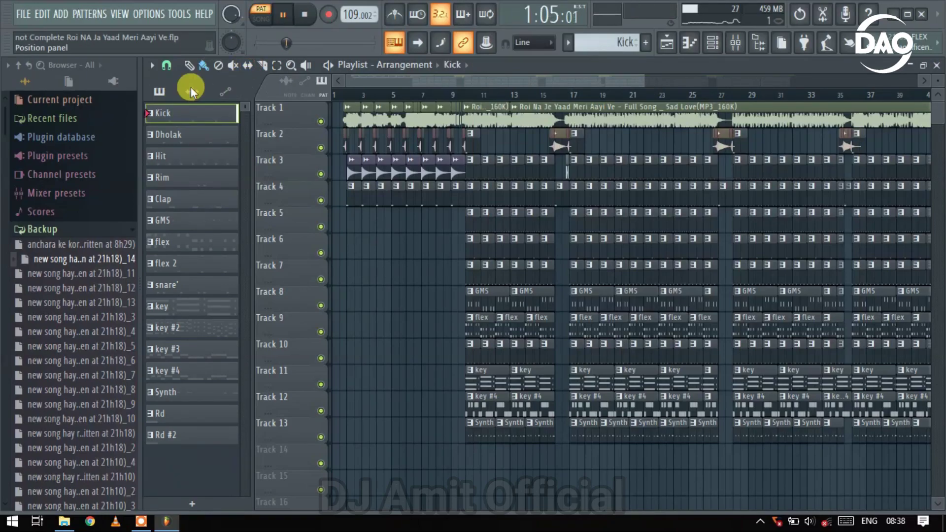
{"action": "left_click", "coordinate": [197, 142]}
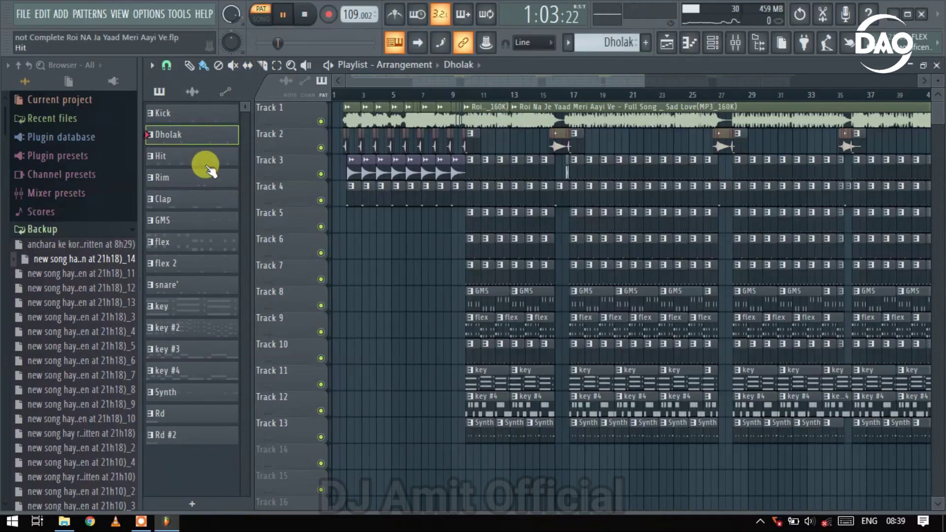
{"action": "left_click", "coordinate": [206, 163]}
{"action": "left_click", "coordinate": [201, 181]}
{"action": "left_click", "coordinate": [215, 206]}
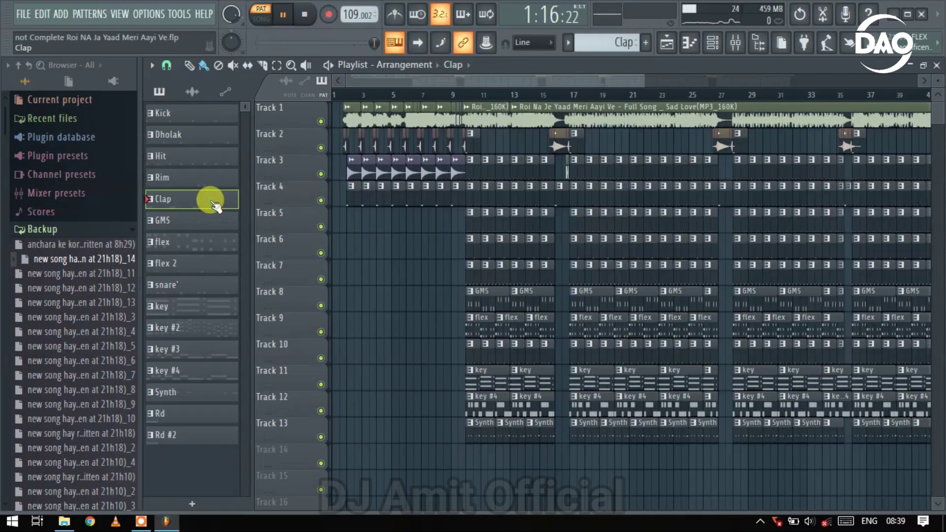
- Audition the GMS, flex, flex 2 and snare' patterns one after another
{"action": "left_click", "coordinate": [207, 222]}
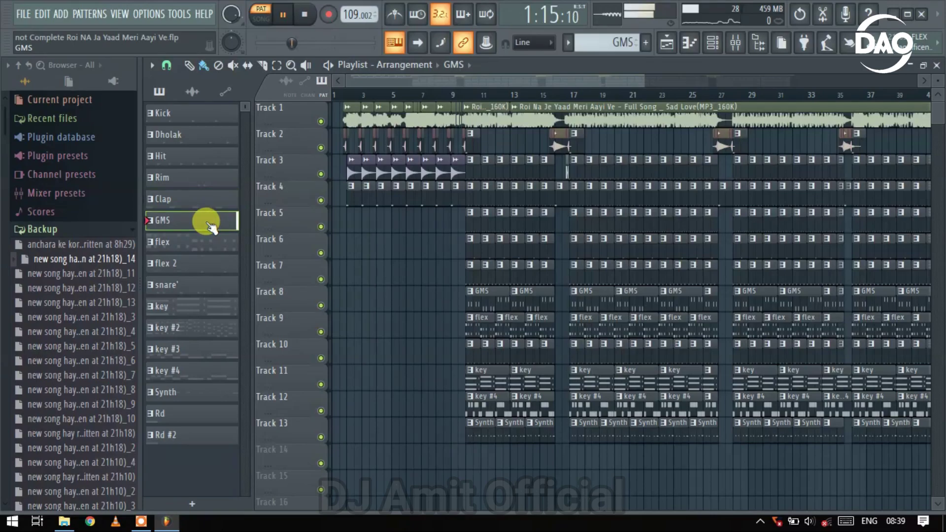
{"action": "left_click", "coordinate": [211, 243]}
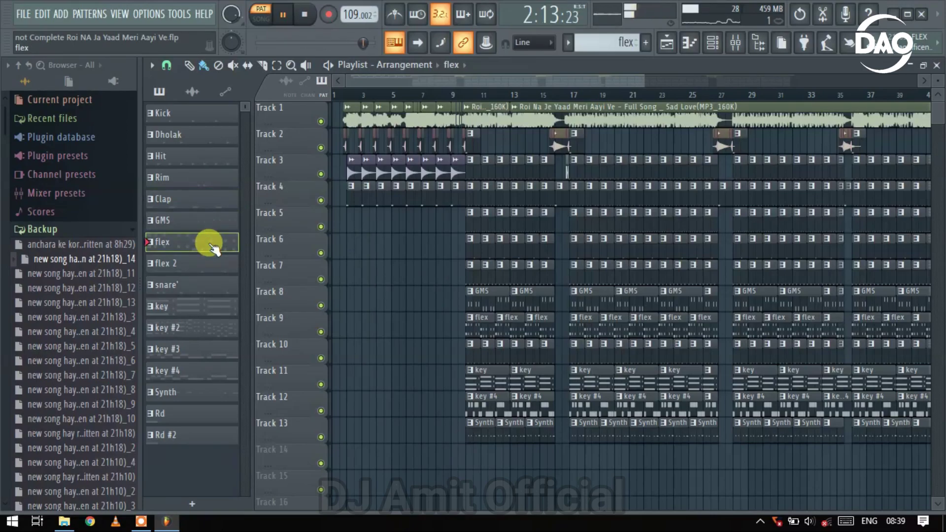
{"action": "left_click", "coordinate": [212, 269]}
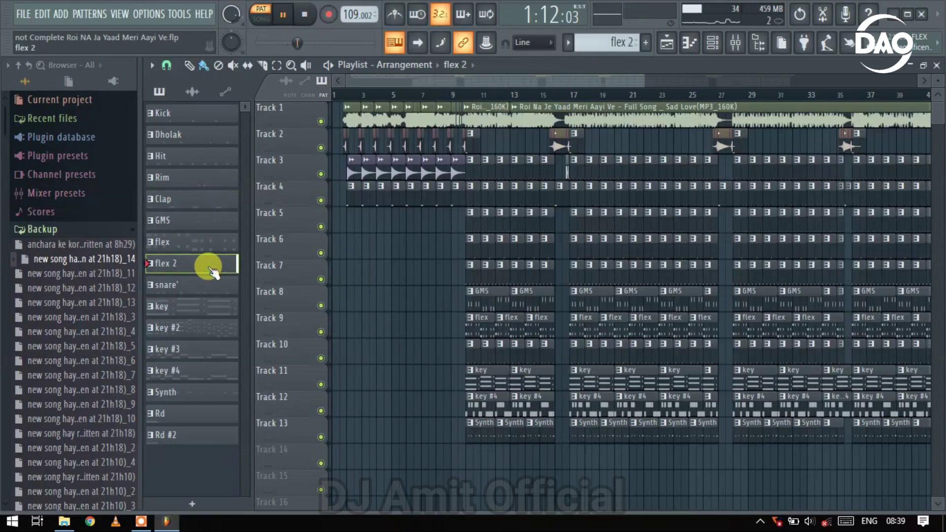
{"action": "left_click", "coordinate": [217, 287]}
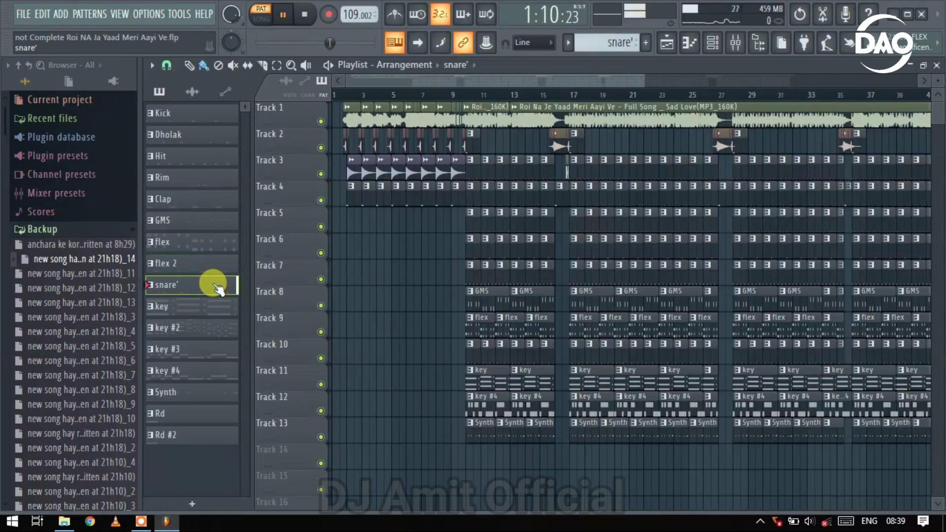
- Audition the key, key #2, key #3 and key #4 patterns in turn
{"action": "left_click", "coordinate": [217, 307]}
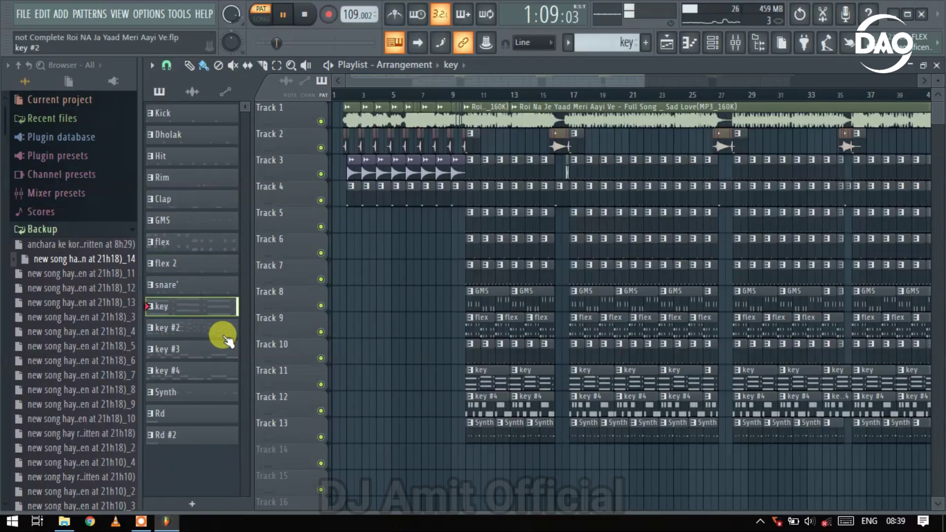
{"action": "left_click", "coordinate": [221, 330]}
{"action": "left_click", "coordinate": [215, 351]}
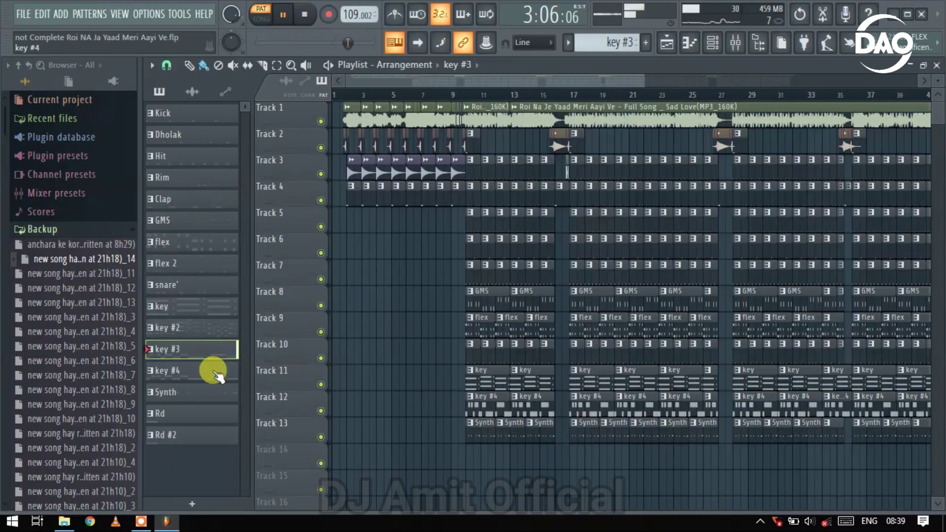
{"action": "left_click", "coordinate": [215, 373]}
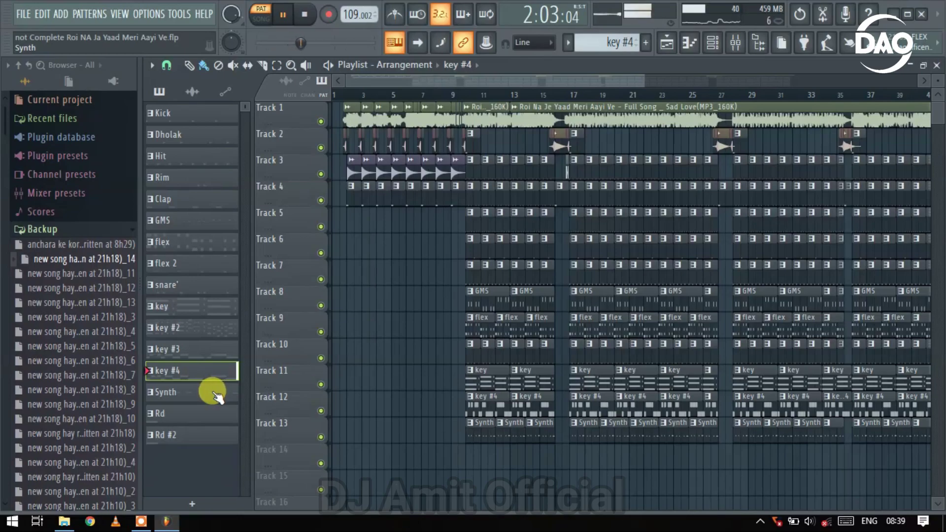
- Audition the Synth and Rd #2 patterns, then stop playback and return to song mode
{"action": "left_click", "coordinate": [217, 394]}
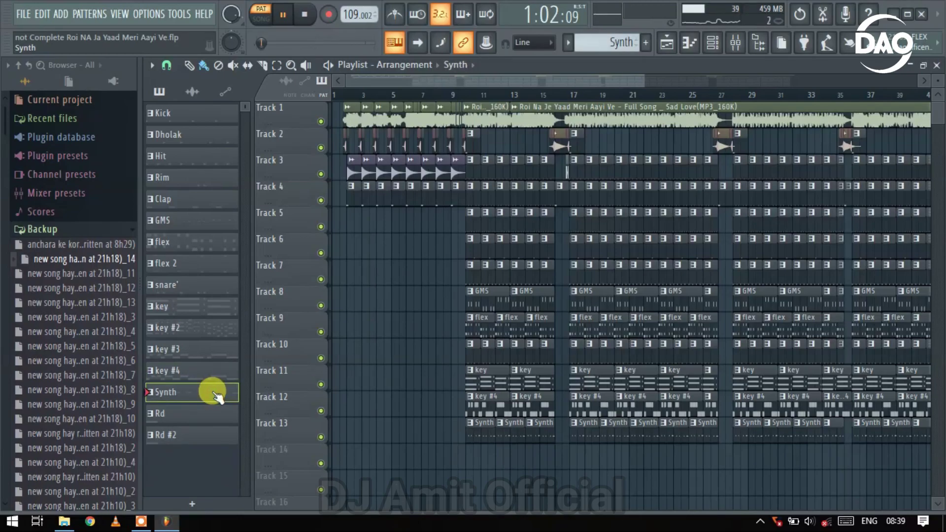
{"action": "left_click", "coordinate": [195, 438]}
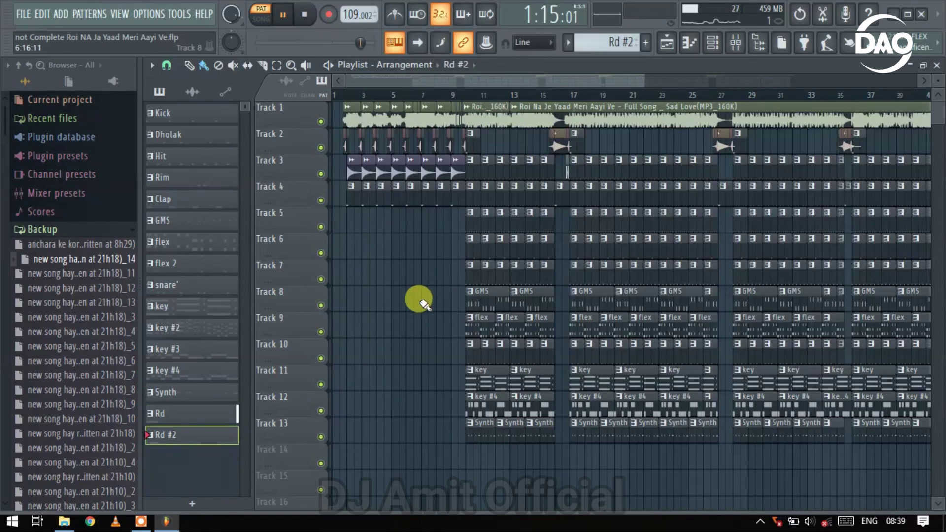
{"action": "scroll", "coordinate": [411, 293], "scroll_direction": "down", "scroll_amount": 3}
{"action": "key", "text": "ctrl+space"}
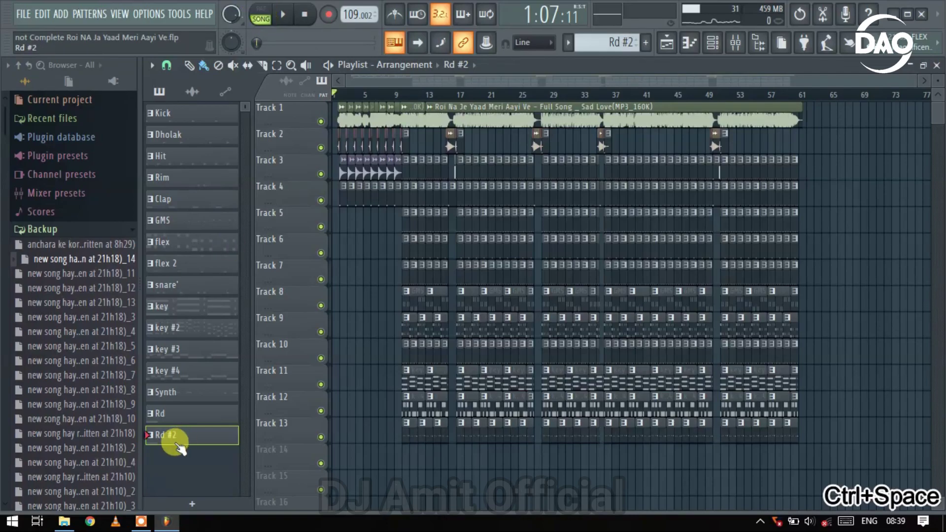
{"action": "key", "text": "ctrl+a"}
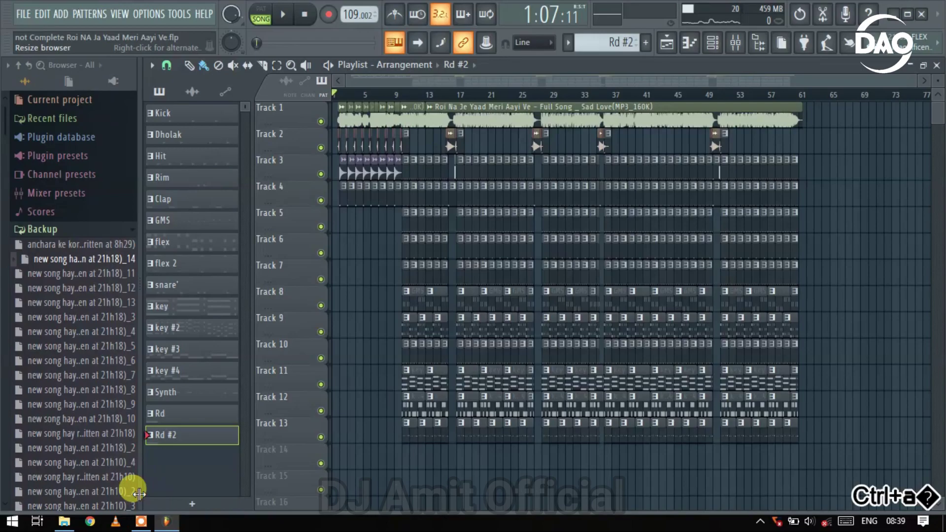
{"action": "key", "text": "ctrl+a"}
{"action": "key", "text": "ctrl+shift+6"}
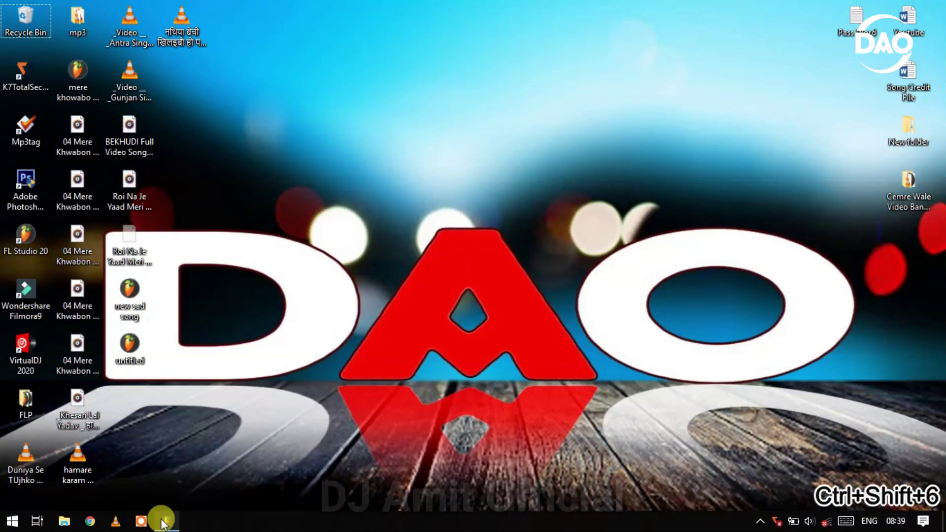
- Switch to FL Studio and play the hay re patrki arrangement from bar 12, viewing its tracks up close
{"action": "left_click", "coordinate": [162, 522]}
{"action": "key", "text": "space"}
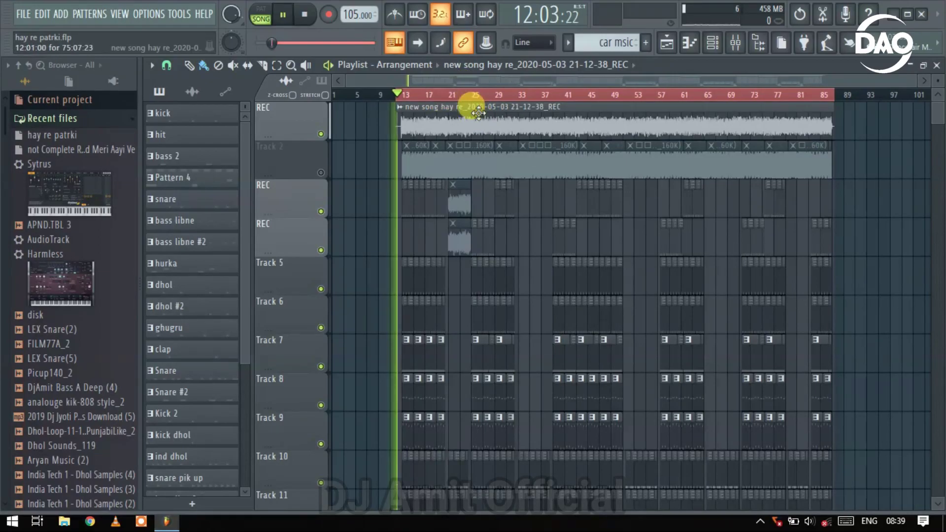
{"action": "scroll", "coordinate": [479, 121], "scroll_direction": "down", "scroll_amount": 4}
{"action": "scroll", "coordinate": [401, 140], "scroll_direction": "up", "scroll_amount": 6}
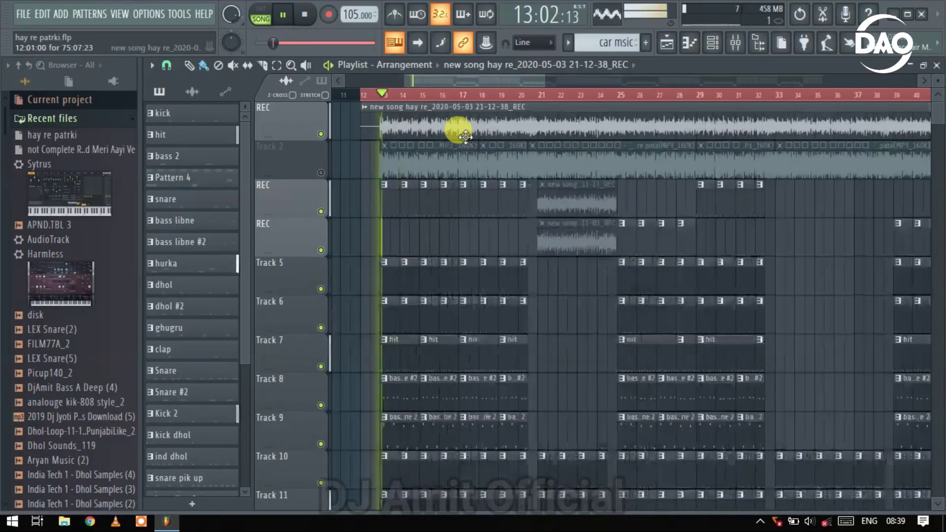
{"action": "scroll", "coordinate": [376, 128], "scroll_direction": "down", "scroll_amount": 3}
{"action": "scroll", "coordinate": [466, 103], "scroll_direction": "up", "scroll_amount": 3}
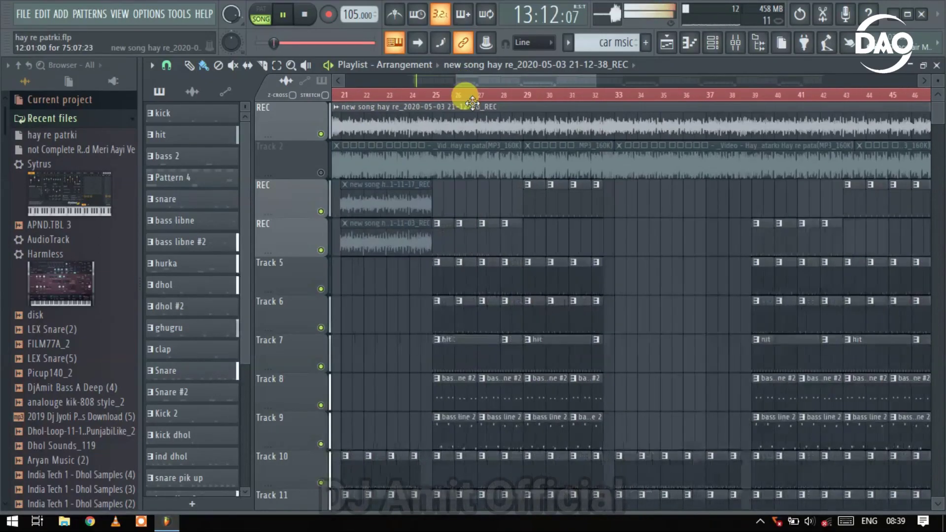
- Audition the hay re patrki song from bar 25 and from bar 44, and stop playback
{"action": "left_click", "coordinate": [442, 94]}
{"action": "scroll", "coordinate": [543, 202], "scroll_direction": "up", "scroll_amount": 3}
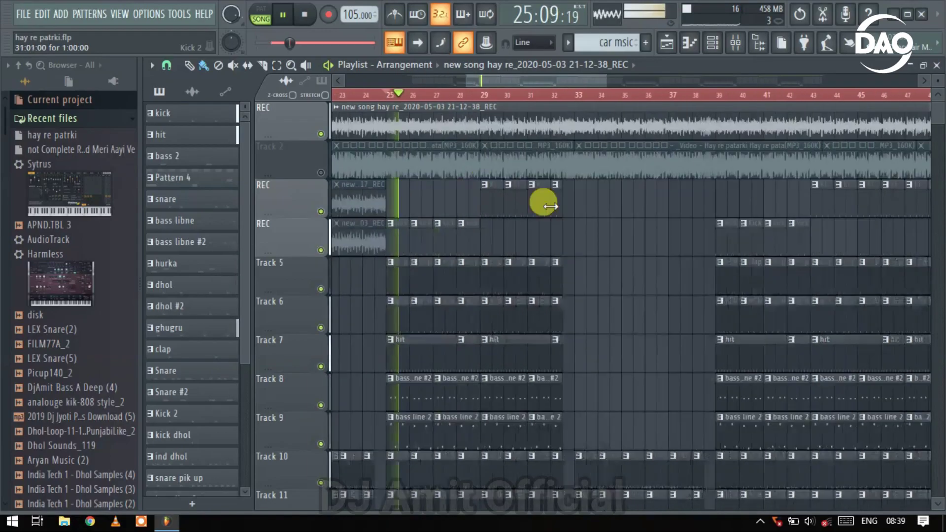
{"action": "scroll", "coordinate": [612, 143], "scroll_direction": "down", "scroll_amount": 6}
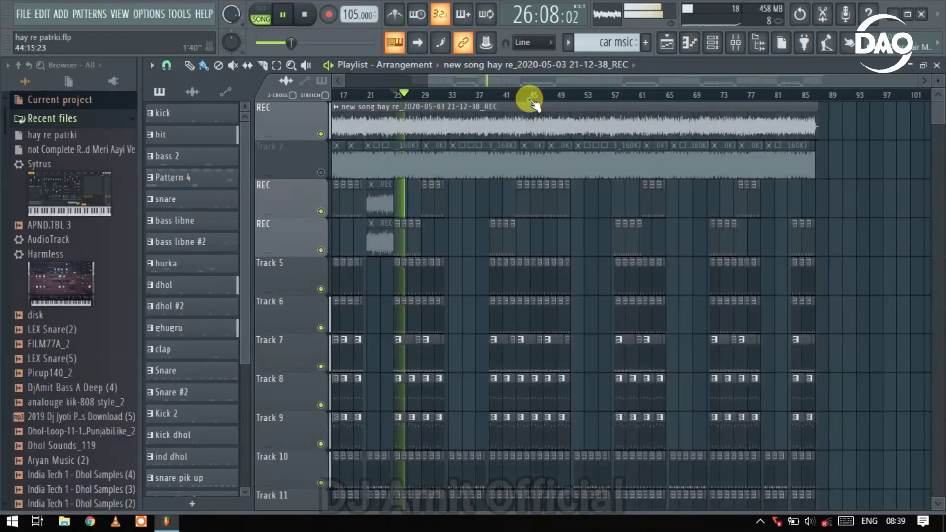
{"action": "left_click", "coordinate": [528, 102]}
{"action": "scroll", "coordinate": [556, 220], "scroll_direction": "up", "scroll_amount": 3}
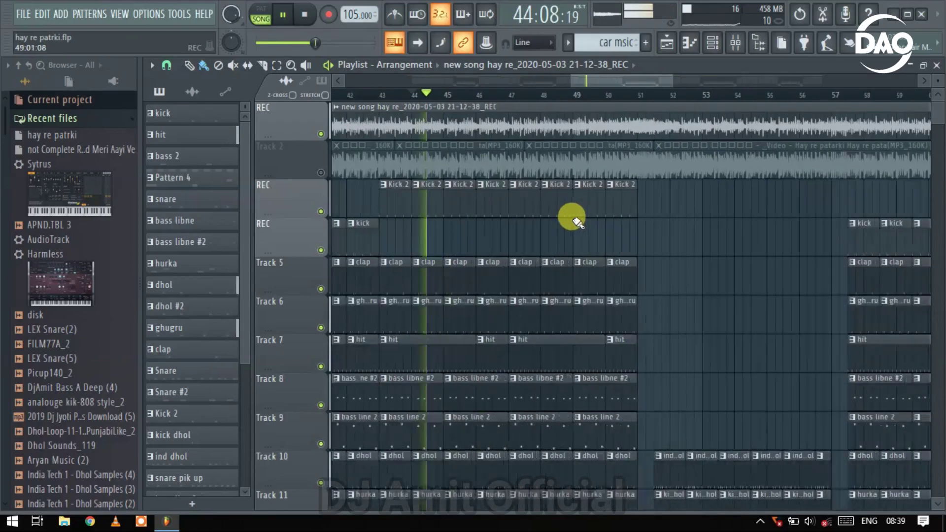
{"action": "key", "text": "space"}
{"action": "key", "text": "ctrl+space"}
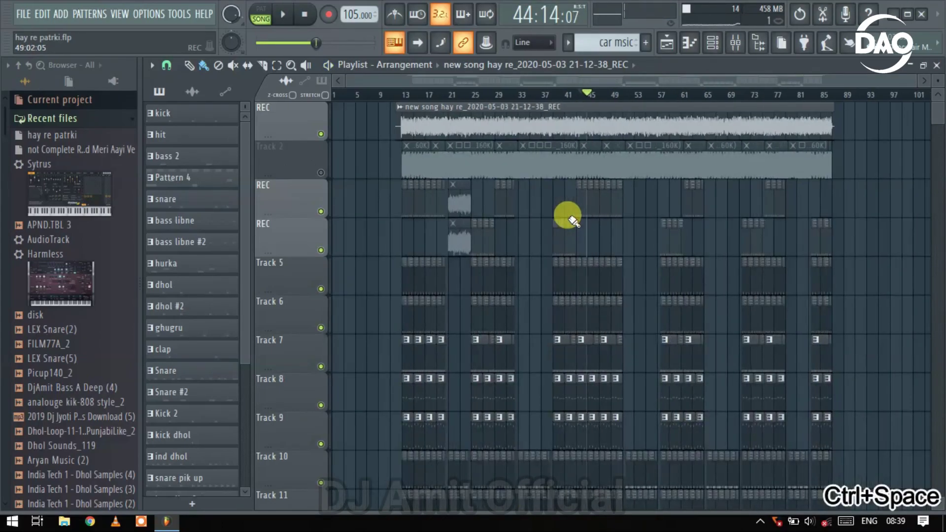
- Examine the Roi Na Je Yaad Meri Aayi Ve arrangement, from its opening clips to the full pattern sections
{"action": "key", "text": "ctrl+a"}
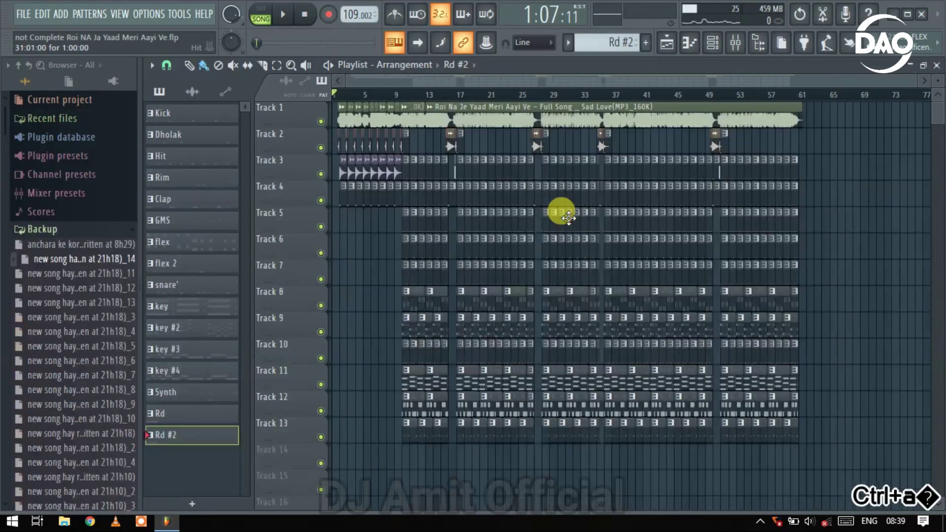
{"action": "key", "text": "ctrl+shift+4"}
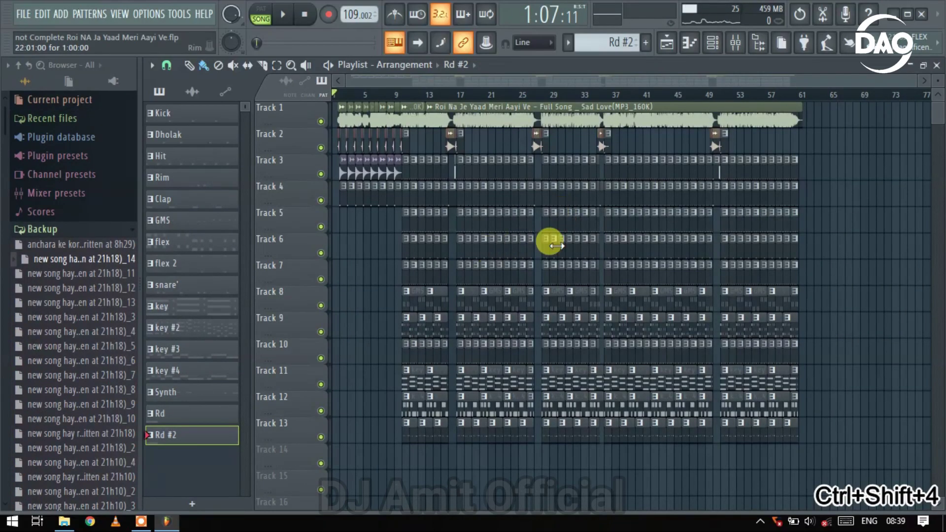
{"action": "key", "text": "ctrl+Left"}
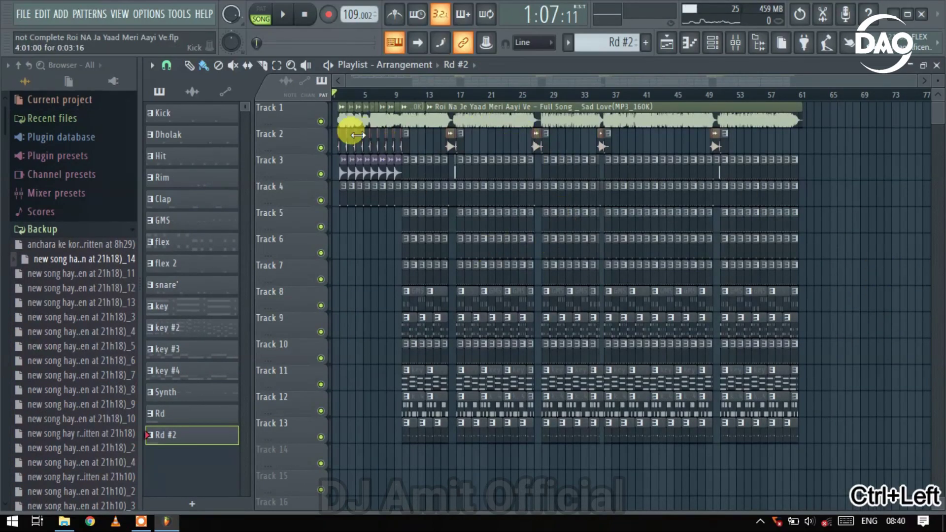
{"action": "scroll", "coordinate": [338, 103], "scroll_direction": "up", "scroll_amount": 4}
{"action": "left_click_drag", "start_coordinate": [386, 78], "coordinate": [304, 72]}
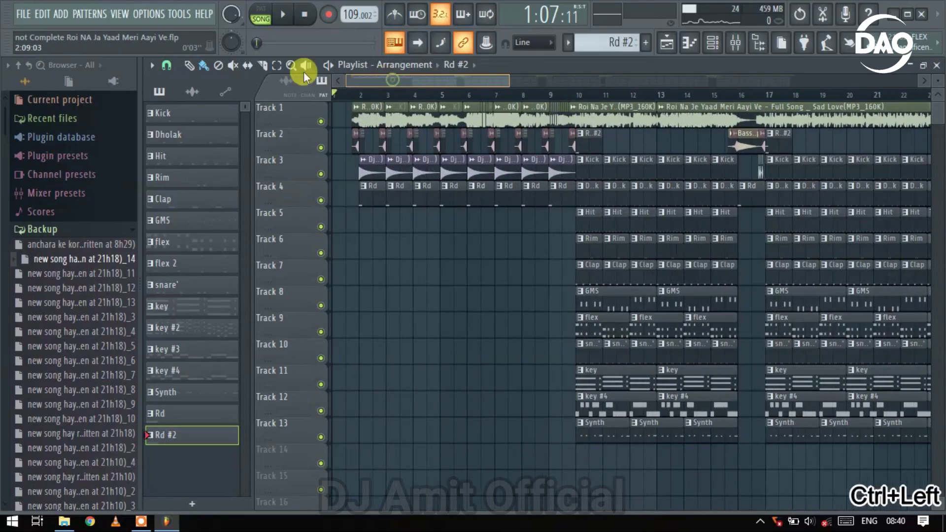
{"action": "scroll", "coordinate": [322, 104], "scroll_direction": "up", "scroll_amount": 2}
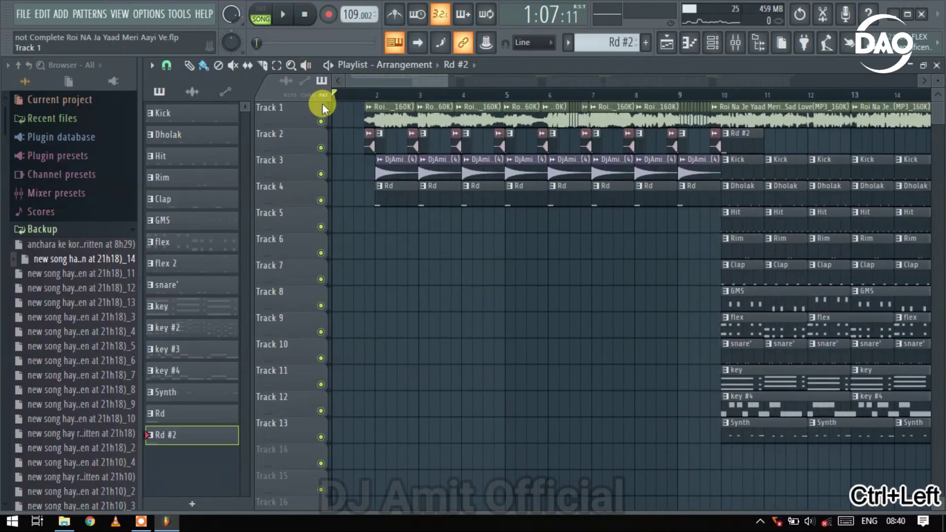
{"action": "scroll", "coordinate": [323, 102], "scroll_direction": "down", "scroll_amount": 4}
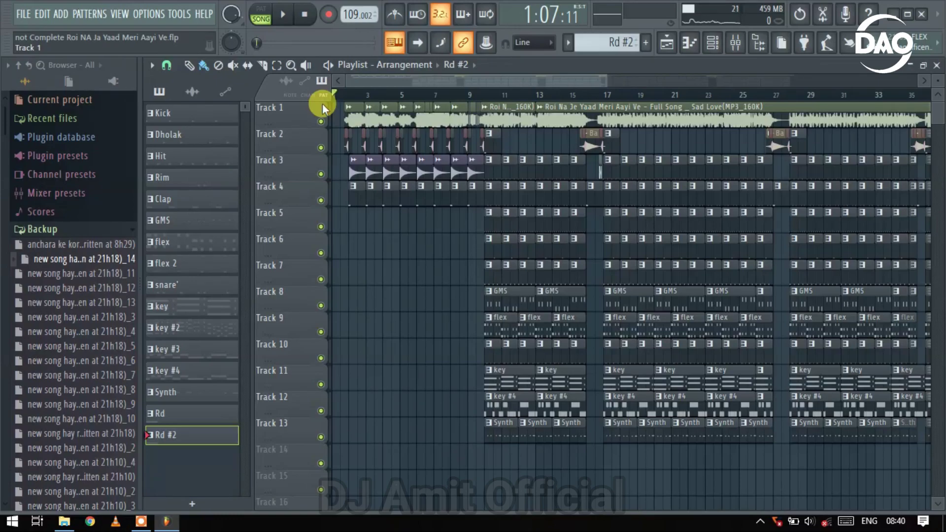
{"action": "scroll", "coordinate": [397, 253], "scroll_direction": "down", "scroll_amount": 3, "text": "ctrl"}
{"action": "scroll", "coordinate": [351, 239], "scroll_direction": "up", "scroll_amount": 4, "text": "ctrl"}
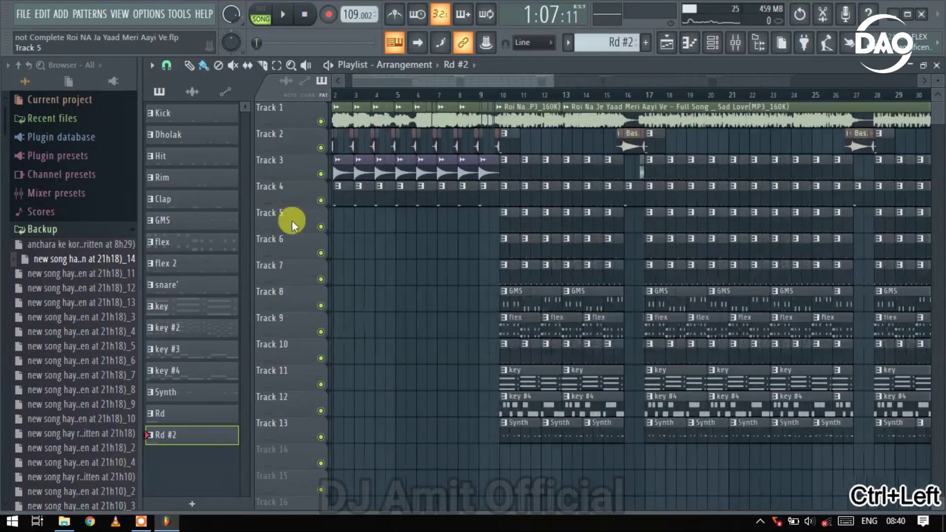
{"action": "scroll", "coordinate": [433, 226], "scroll_direction": "down", "scroll_amount": 4}
{"action": "scroll", "coordinate": [359, 317], "scroll_direction": "down", "scroll_amount": 2, "text": "ctrl"}
{"action": "scroll", "coordinate": [404, 243], "scroll_direction": "up", "scroll_amount": 5}
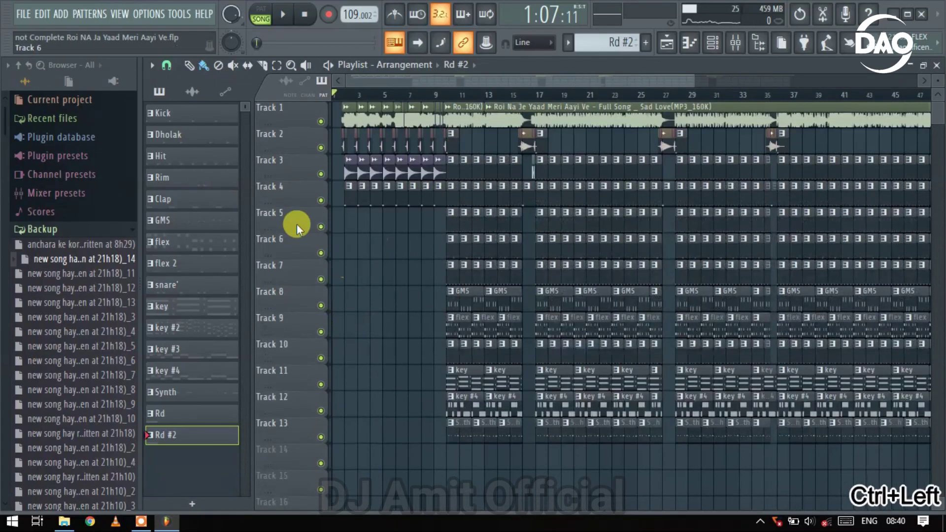
{"action": "scroll", "coordinate": [306, 172], "scroll_direction": "up", "scroll_amount": 3}
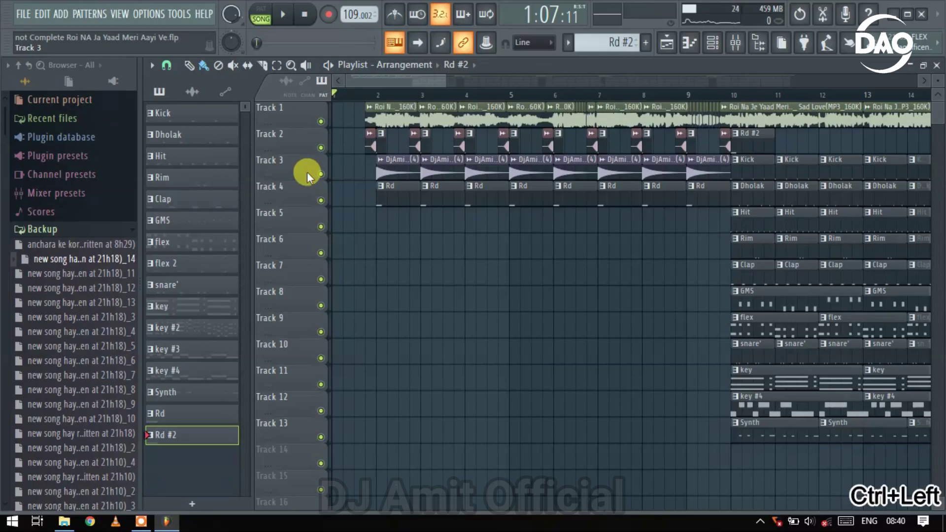
{"action": "scroll", "coordinate": [348, 186], "scroll_direction": "up", "scroll_amount": 3}
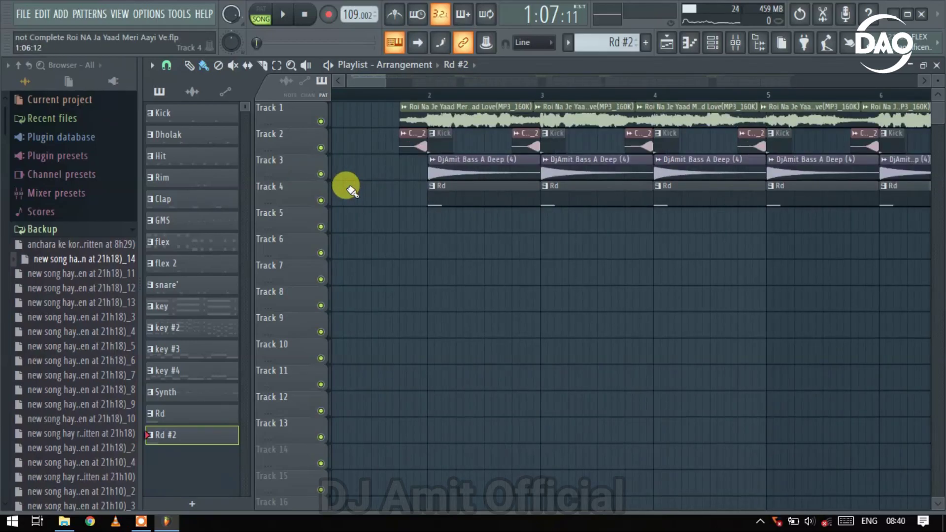
{"action": "key", "text": "ctrl+Left"}
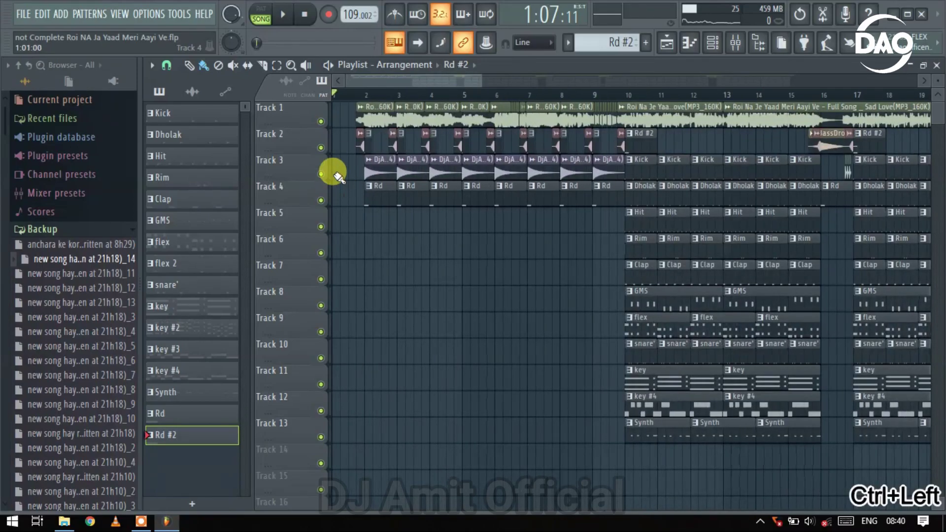
{"action": "key", "text": "ctrl+Left"}
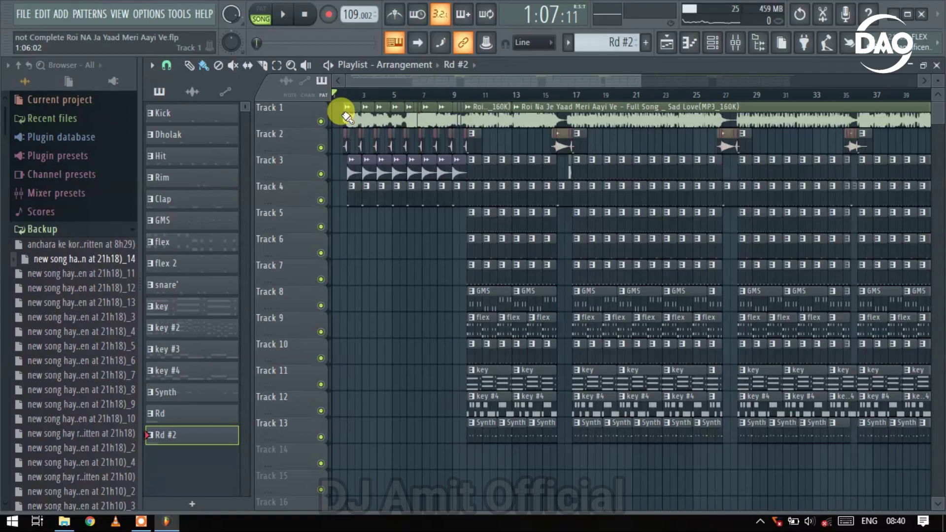
{"action": "key", "text": "ctrl+Left"}
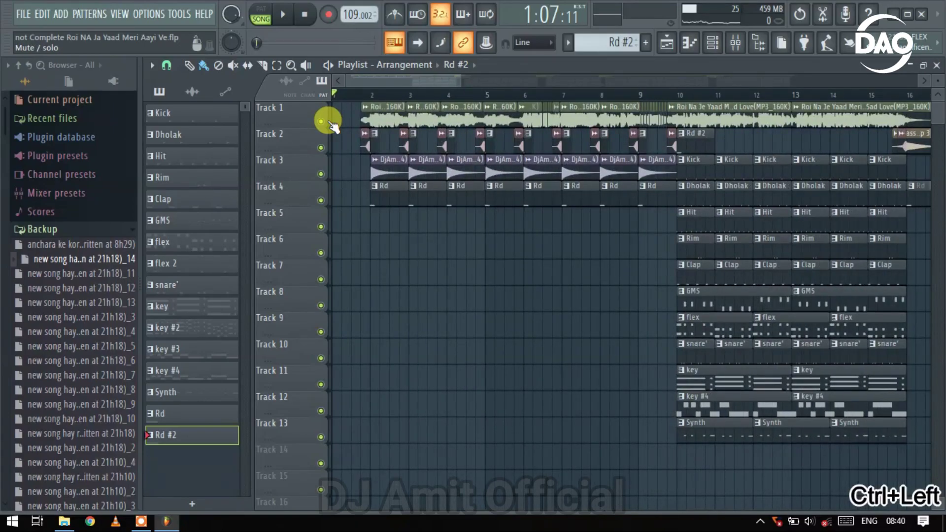
- Start song playback midway through bar 1 and collapse the Backup folder in the browser
{"action": "left_click", "coordinate": [352, 95]}
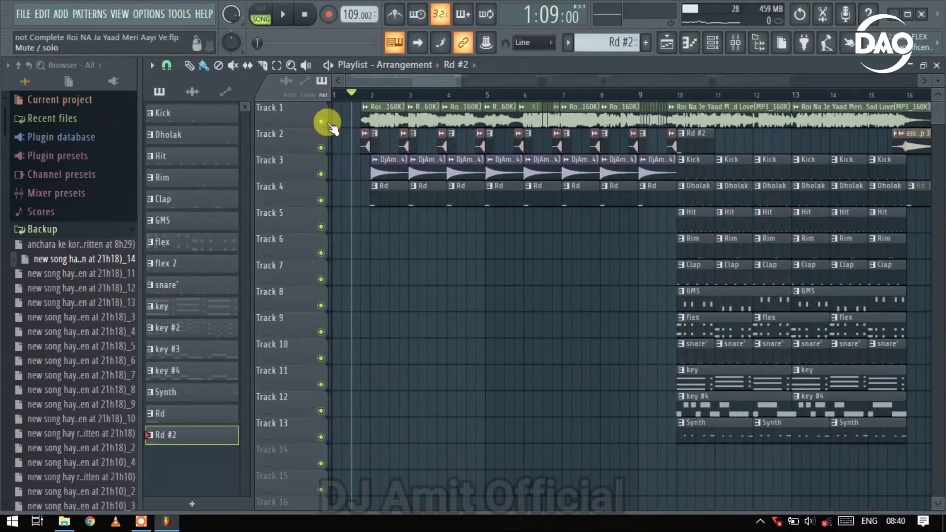
{"action": "key", "text": "space"}
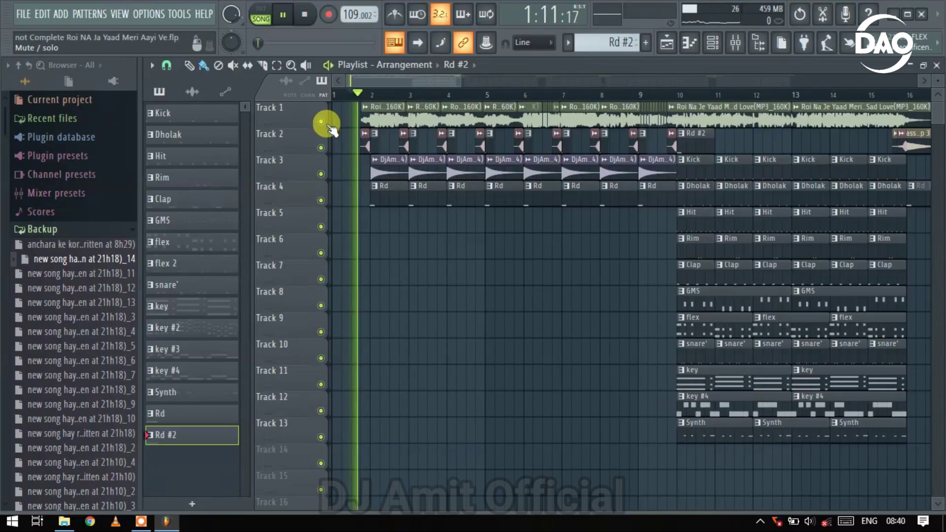
{"action": "left_click", "coordinate": [127, 228]}
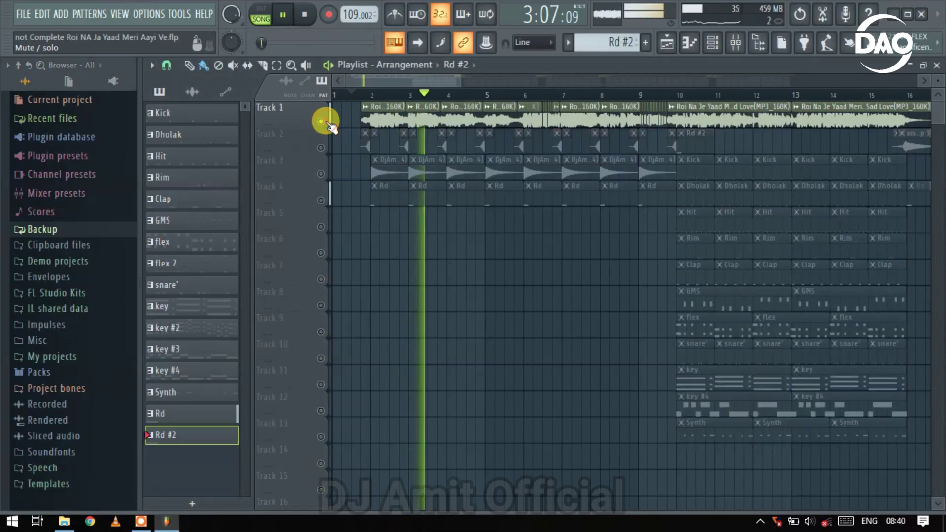
- Mute vocal Track 1 during playback, show the mixer, and restore Track 1 alongside the other tracks
{"action": "left_click", "coordinate": [321, 121]}
{"action": "left_click", "coordinate": [737, 40]}
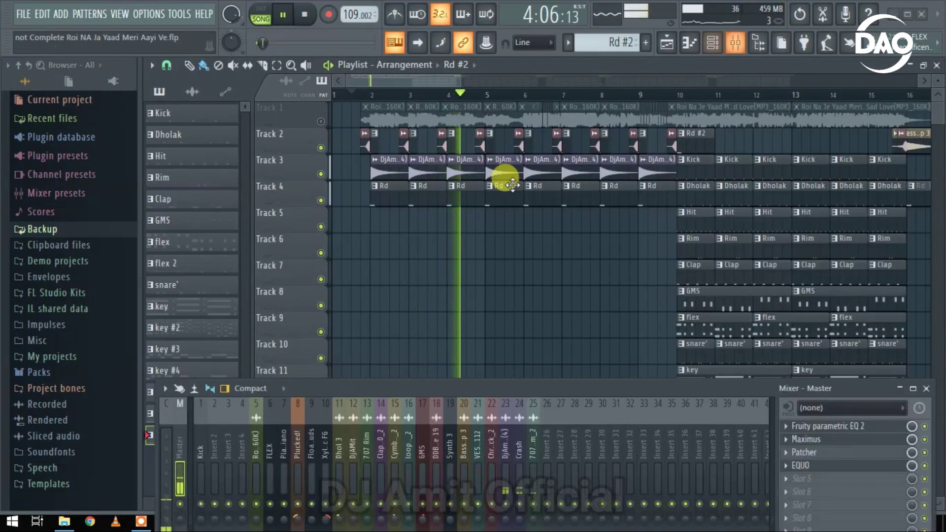
{"action": "right_click", "coordinate": [320, 120]}
{"action": "right_click", "coordinate": [320, 119]}
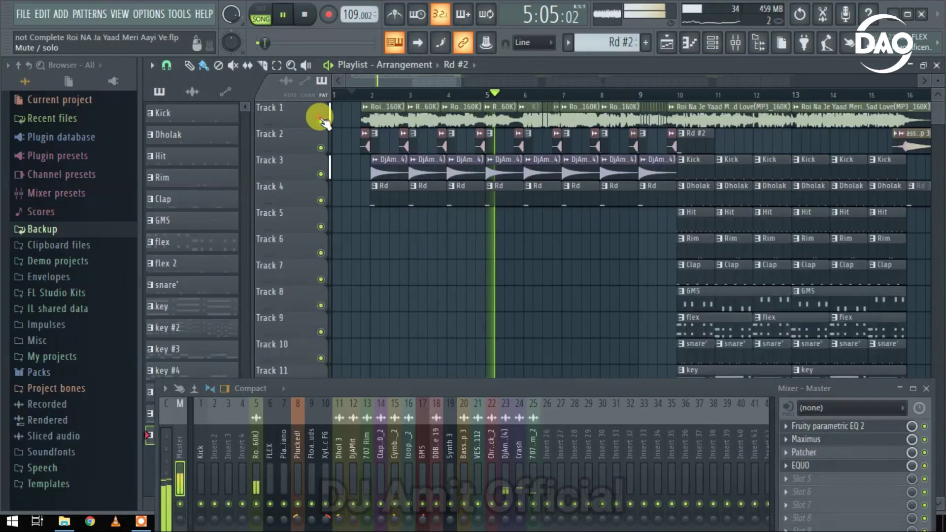
- Play through the song's intro toward bar 10, moving the mixer window higher so its faders are uncovered
{"action": "scroll", "coordinate": [383, 194], "scroll_direction": "down", "scroll_amount": 3}
{"action": "scroll", "coordinate": [396, 194], "scroll_direction": "up", "scroll_amount": 4}
{"action": "scroll", "coordinate": [460, 189], "scroll_direction": "up", "scroll_amount": 1}
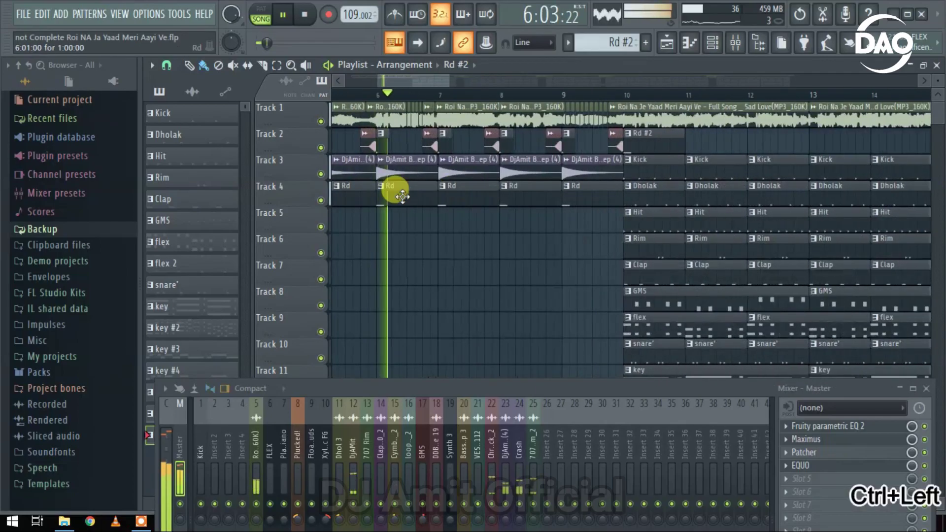
{"action": "scroll", "coordinate": [401, 190], "scroll_direction": "down", "scroll_amount": 3}
{"action": "left_click_drag", "start_coordinate": [471, 387], "coordinate": [457, 336]}
{"action": "scroll", "coordinate": [375, 237], "scroll_direction": "down", "scroll_amount": 2}
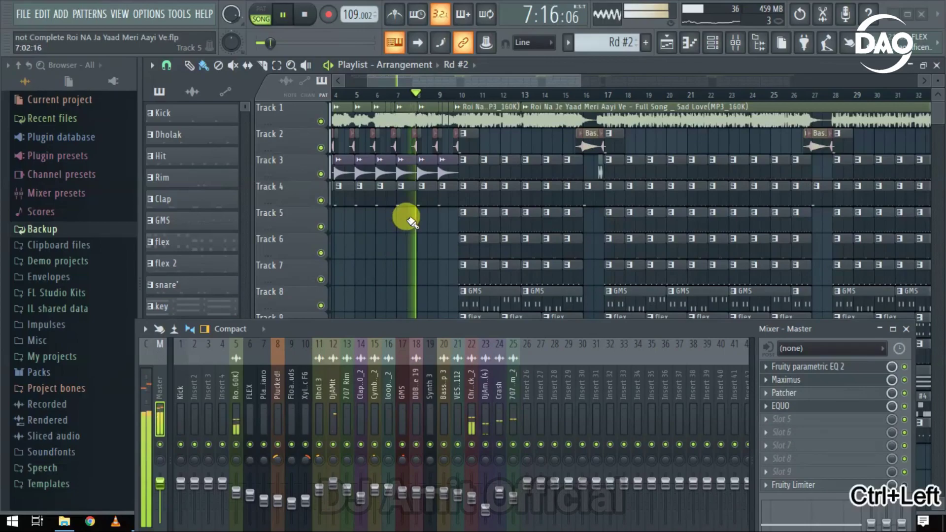
{"action": "scroll", "coordinate": [453, 204], "scroll_direction": "up", "scroll_amount": 3}
{"action": "scroll", "coordinate": [348, 190], "scroll_direction": "down", "scroll_amount": 3}
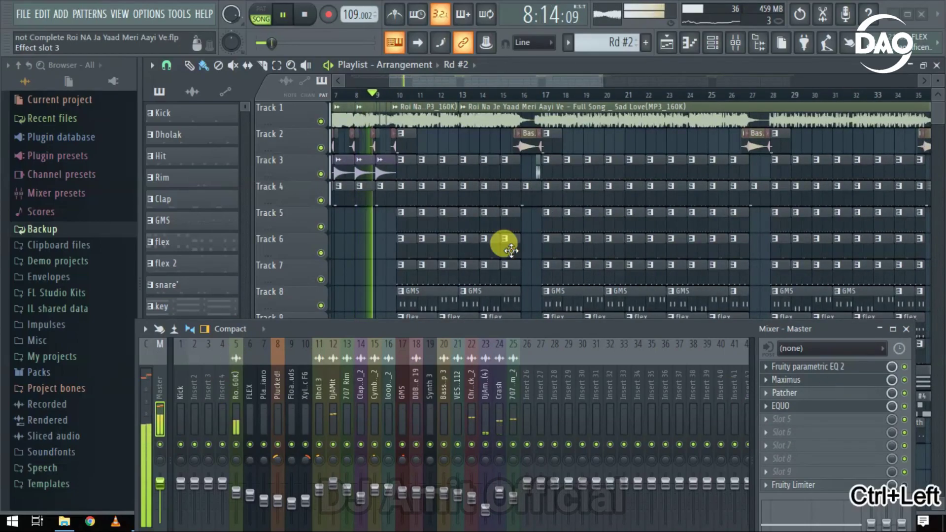
{"action": "scroll", "coordinate": [327, 172], "scroll_direction": "up", "scroll_amount": 3}
- Mute Track 1 and audition the instrumental section starting at bar 10
{"action": "left_click", "coordinate": [321, 121]}
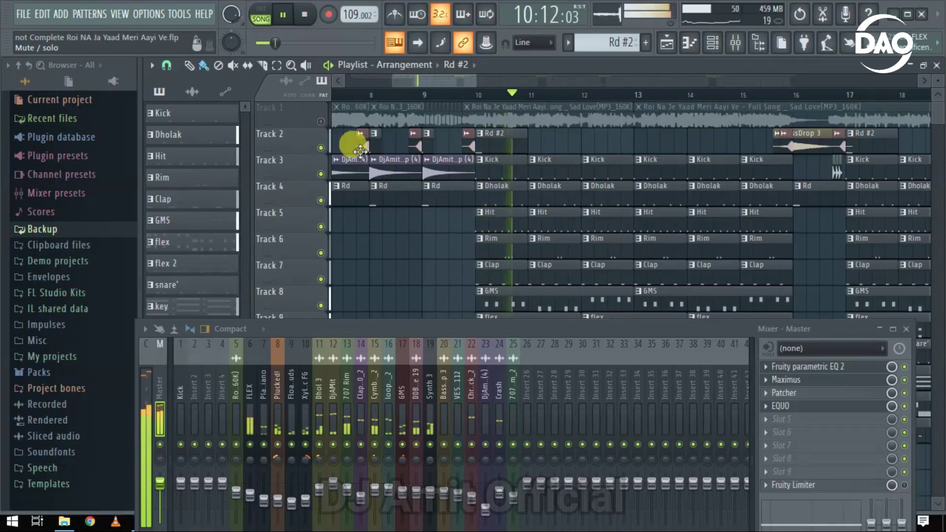
{"action": "scroll", "coordinate": [333, 172], "scroll_direction": "down", "scroll_amount": 3}
{"action": "scroll", "coordinate": [485, 141], "scroll_direction": "up", "scroll_amount": 3}
{"action": "scroll", "coordinate": [409, 146], "scroll_direction": "down", "scroll_amount": 3}
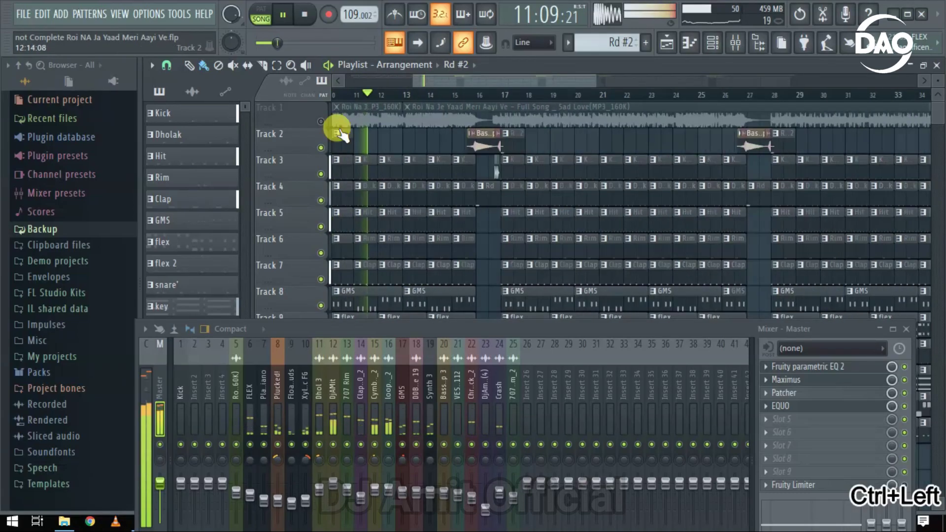
- Toggle the vocal on Track 1 on and off during playback to compare the mix, leaving it muted
{"action": "left_click", "coordinate": [321, 122], "text": "ctrl"}
{"action": "left_click", "coordinate": [321, 122]}
{"action": "left_click", "coordinate": [320, 122]}
{"action": "left_click", "coordinate": [321, 122], "text": "ctrl"}
{"action": "left_click", "coordinate": [321, 122]}
{"action": "left_click", "coordinate": [321, 121]}
{"action": "left_click", "coordinate": [321, 121]}
{"action": "key", "text": "ctrl+Left"}
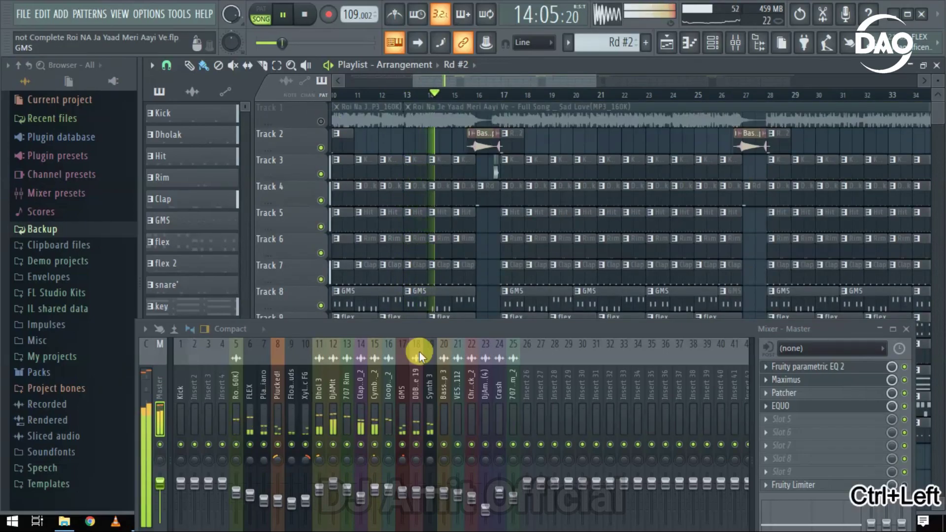
- Stop playback, raise the mixer, and inspect the effects on inserts 5, 7, 8, 12, 20, Crash and the Master
{"action": "key", "text": "ctrl+F3"}
{"action": "left_click_drag", "start_coordinate": [450, 327], "coordinate": [480, 204]}
{"action": "left_click", "coordinate": [265, 274]}
{"action": "left_click", "coordinate": [294, 282]}
{"action": "left_click", "coordinate": [306, 285]}
{"action": "left_click", "coordinate": [363, 289]}
{"action": "left_click", "coordinate": [472, 288]}
{"action": "left_click", "coordinate": [524, 292]}
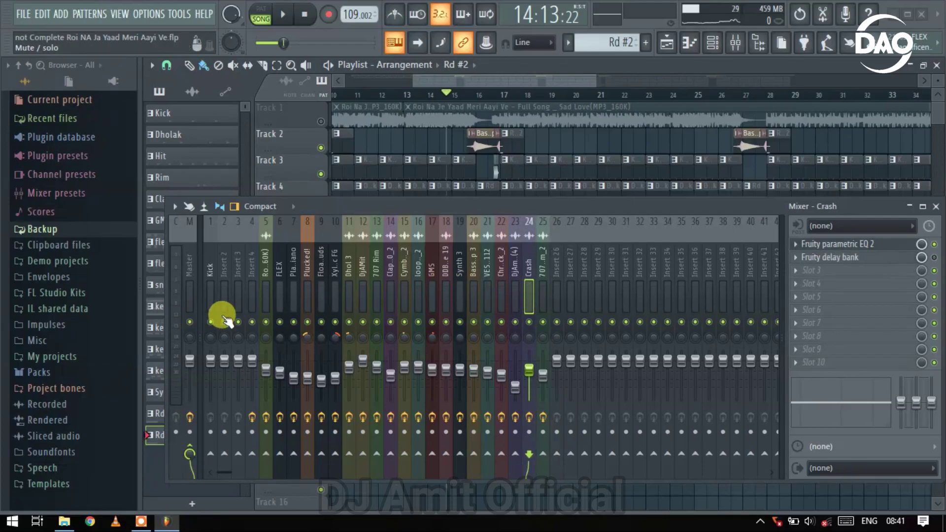
{"action": "left_click", "coordinate": [195, 275]}
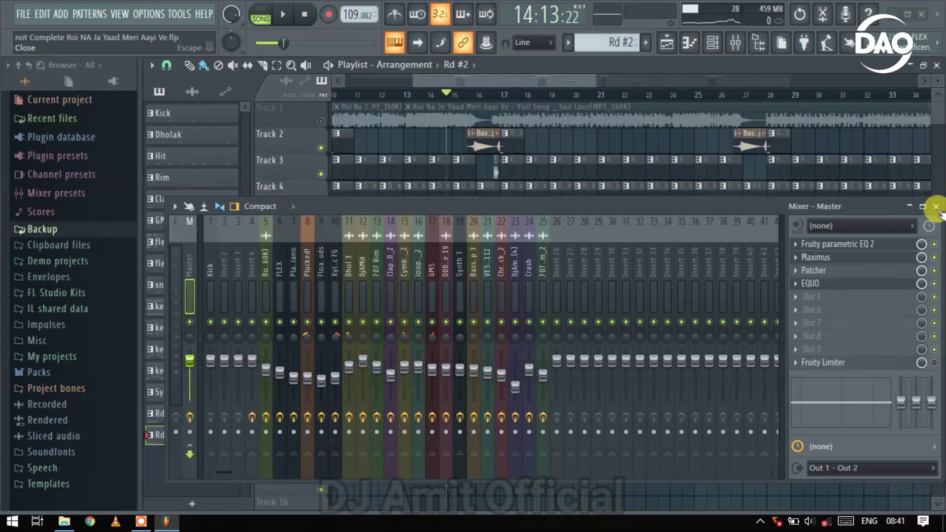
- Lower the mixer window to uncover the playlist tracks around the break at bar 16
{"action": "left_click_drag", "start_coordinate": [718, 340], "coordinate": [719, 414]}
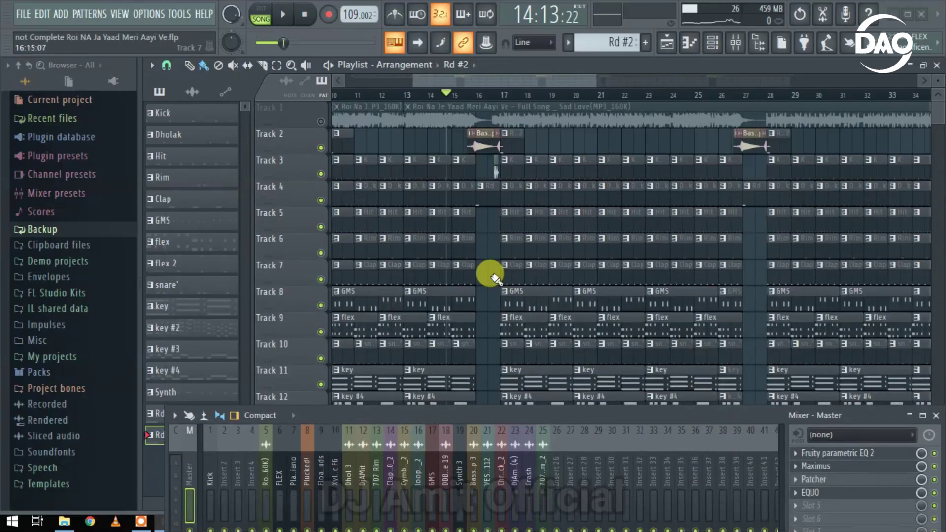
{"action": "scroll", "coordinate": [463, 217], "scroll_direction": "up", "scroll_amount": 3}
{"action": "left_click_drag", "start_coordinate": [626, 420], "coordinate": [637, 504]}
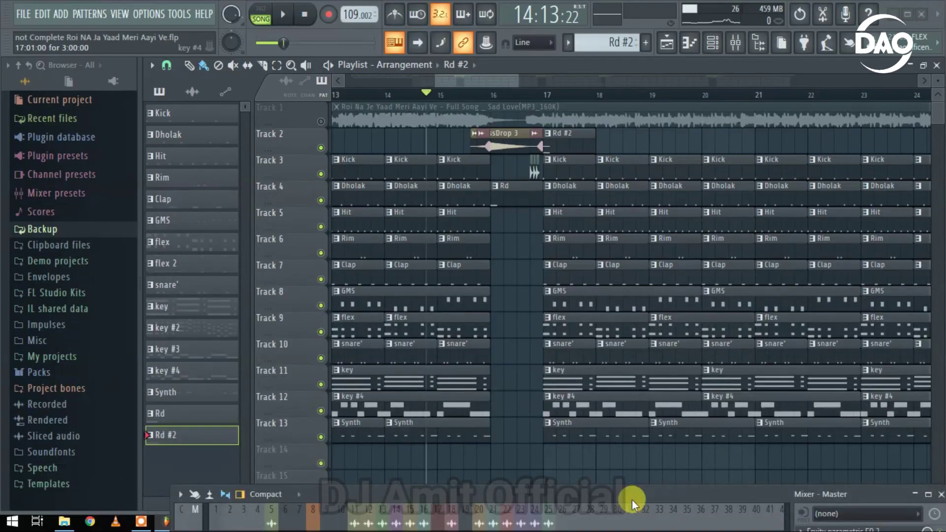
- Raise the mixer over the playlist and inspect the effects on the FLEX insert and neighbouring instrument inserts
{"action": "key", "text": "ctrl+Left"}
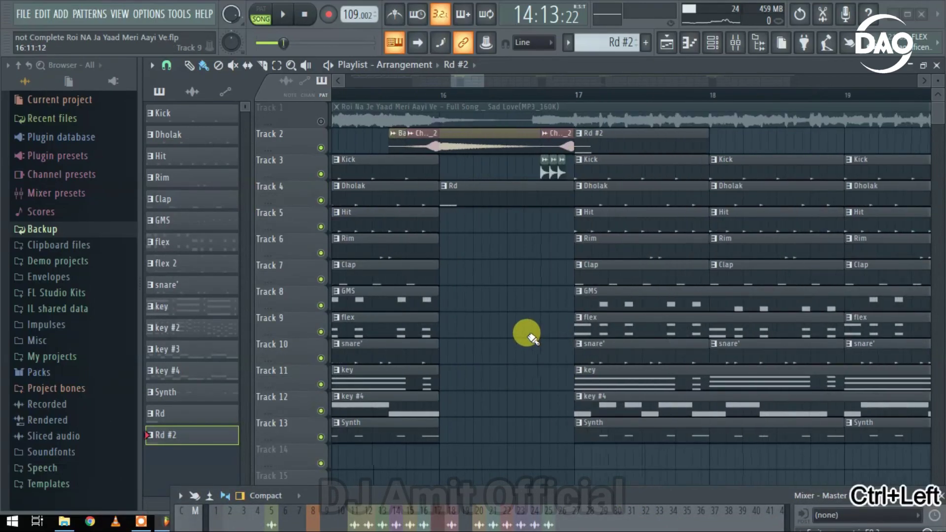
{"action": "scroll", "coordinate": [527, 335], "scroll_direction": "down", "scroll_amount": 3}
{"action": "left_click_drag", "start_coordinate": [594, 504], "coordinate": [567, 232]}
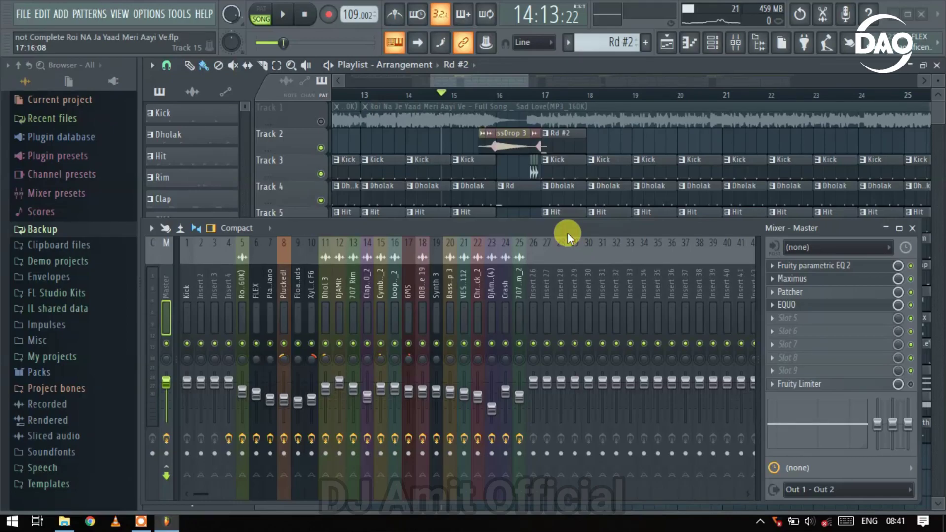
{"action": "left_click", "coordinate": [253, 323]}
{"action": "left_click", "coordinate": [270, 329]}
{"action": "left_click", "coordinate": [306, 328]}
- Lower the mixer below the playlist tracks and show the effects on the Master, insert 5 and insert 4
{"action": "left_click_drag", "start_coordinate": [585, 232], "coordinate": [600, 421]}
{"action": "left_click_drag", "start_coordinate": [599, 344], "coordinate": [636, 391]}
{"action": "left_click", "coordinate": [167, 499]}
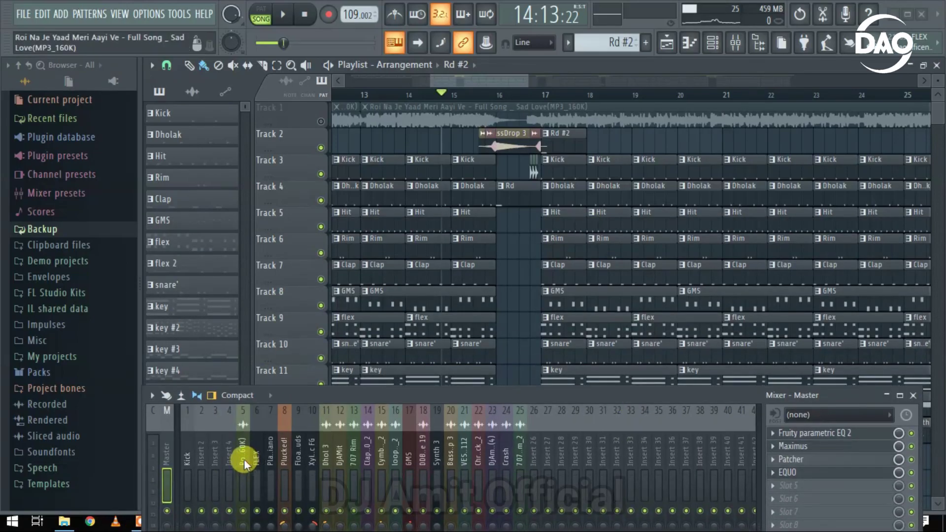
{"action": "left_click", "coordinate": [244, 459]}
{"action": "left_click", "coordinate": [229, 458]}
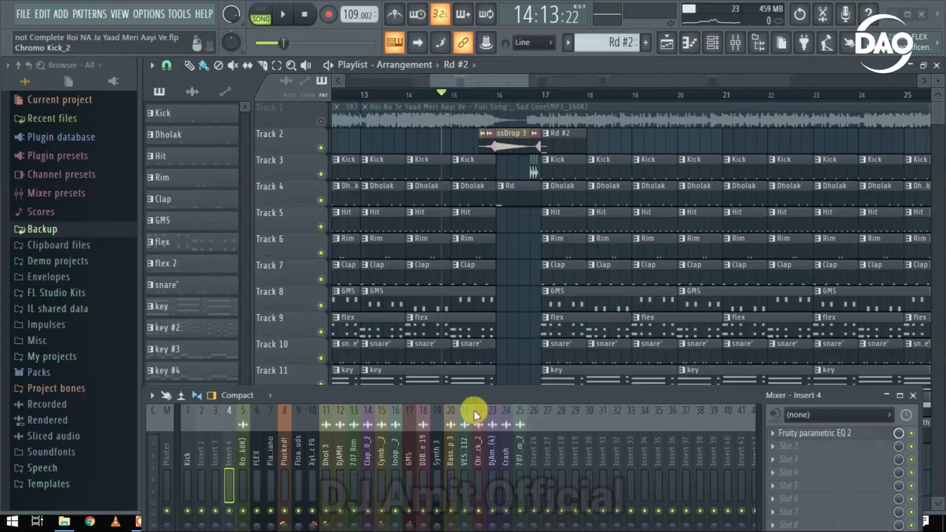
{"action": "left_click_drag", "start_coordinate": [480, 398], "coordinate": [499, 378]}
- Resume playback from bar 14 with Track 1 unmuted and survey the whole arrangement
{"action": "key", "text": "space"}
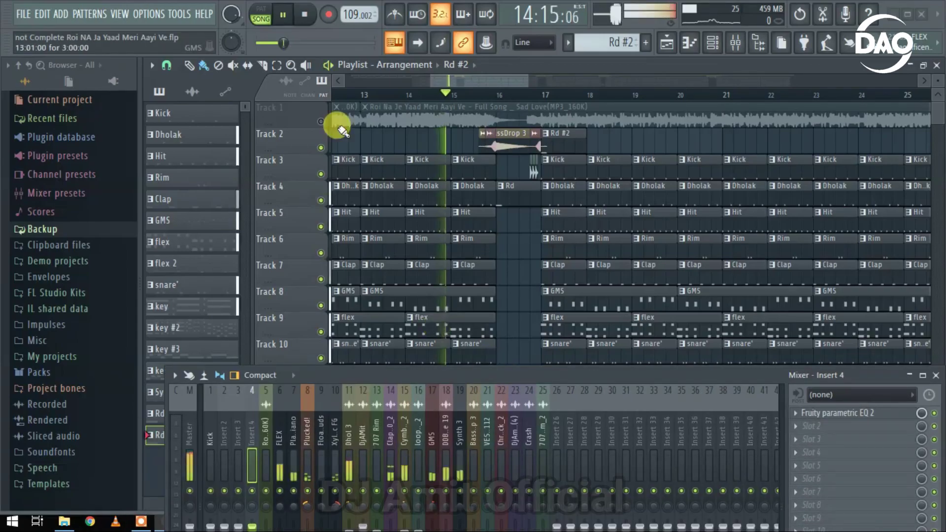
{"action": "left_click", "coordinate": [321, 122]}
{"action": "scroll", "coordinate": [263, 142], "scroll_direction": "down", "scroll_amount": 3}
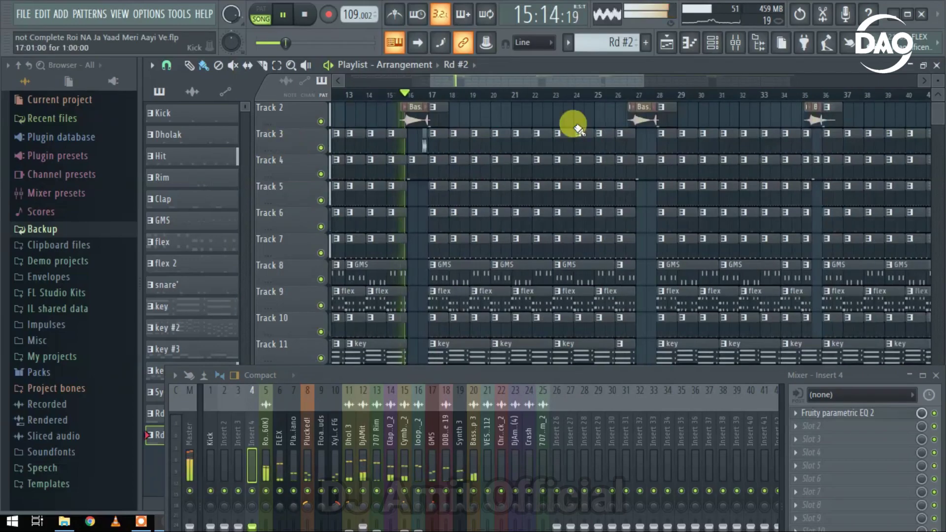
{"action": "scroll", "coordinate": [279, 167], "scroll_direction": "down", "scroll_amount": 4}
{"action": "scroll", "coordinate": [660, 146], "scroll_direction": "up", "scroll_amount": 3}
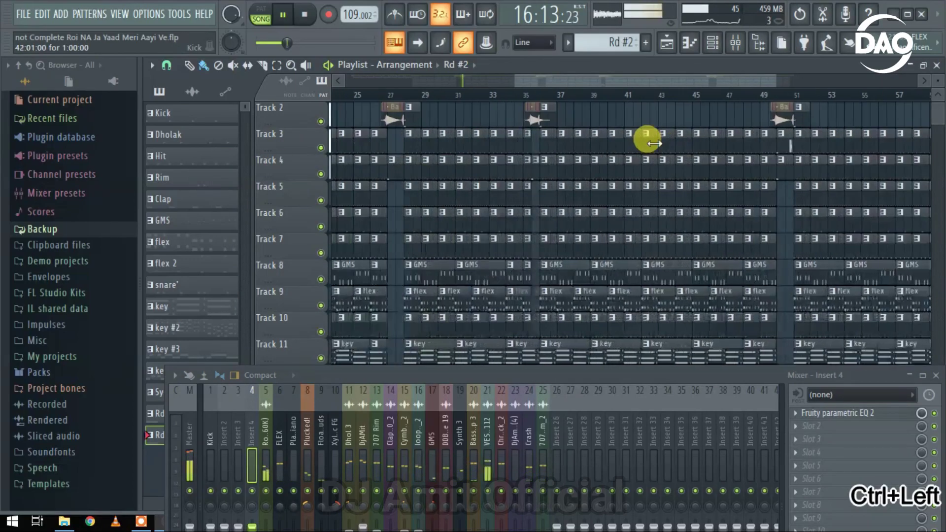
{"action": "scroll", "coordinate": [592, 181], "scroll_direction": "up", "scroll_amount": 2}
{"action": "scroll", "coordinate": [589, 174], "scroll_direction": "down", "scroll_amount": 3}
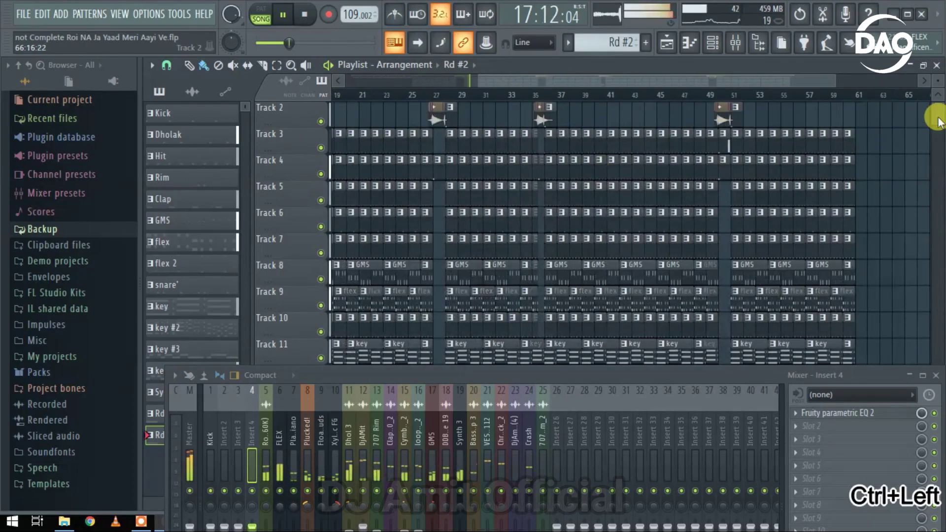
{"action": "left_click_drag", "start_coordinate": [938, 116], "coordinate": [939, 81]}
{"action": "scroll", "coordinate": [634, 121], "scroll_direction": "down", "scroll_amount": 3}
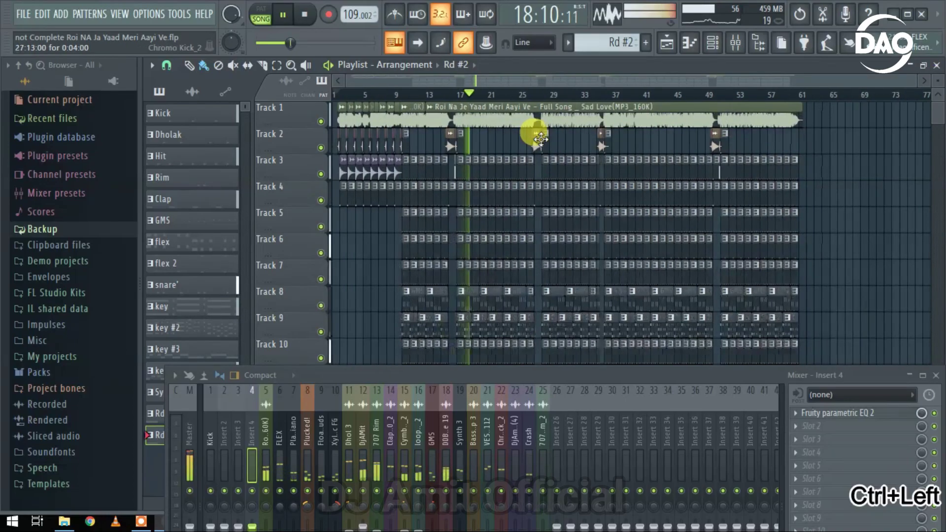
- Jump playback to around bar 31 and briefly solo the vocal on Track 1 before restoring all tracks
{"action": "scroll", "coordinate": [562, 123], "scroll_direction": "up", "scroll_amount": 3}
{"action": "scroll", "coordinate": [565, 123], "scroll_direction": "up", "scroll_amount": 1}
{"action": "left_click", "coordinate": [581, 94]}
{"action": "scroll", "coordinate": [268, 143], "scroll_direction": "down", "scroll_amount": 3}
{"action": "left_click", "coordinate": [321, 120], "text": "ctrl"}
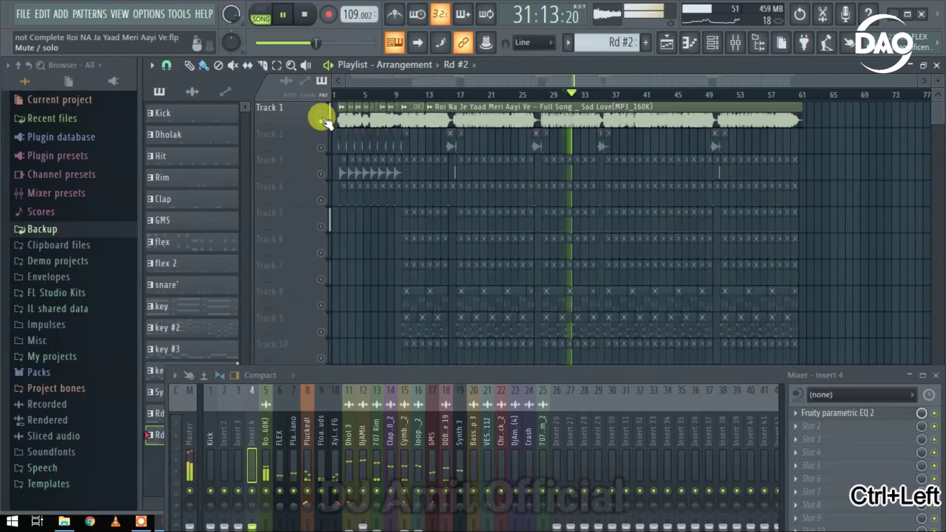
{"action": "left_click", "coordinate": [321, 119], "text": "ctrl"}
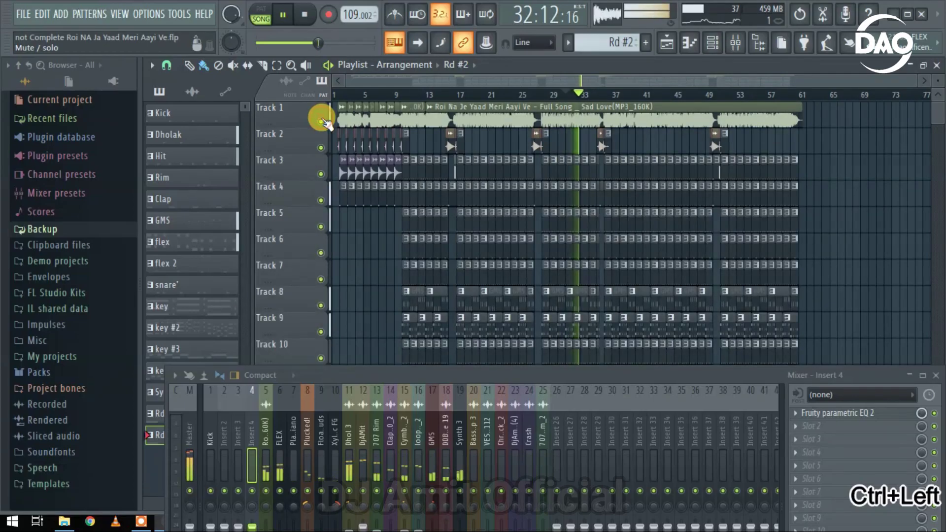
- Mute the vocal on Track 1 and audition the instrumental, moving playback to bar 43
{"action": "left_click", "coordinate": [322, 119]}
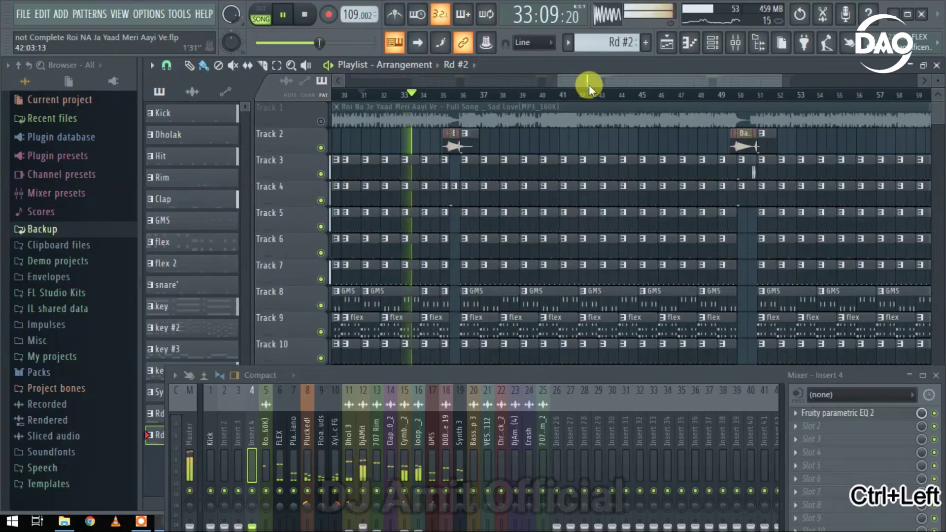
{"action": "scroll", "coordinate": [589, 84], "scroll_direction": "up", "scroll_amount": 4}
{"action": "scroll", "coordinate": [728, 95], "scroll_direction": "down", "scroll_amount": 3}
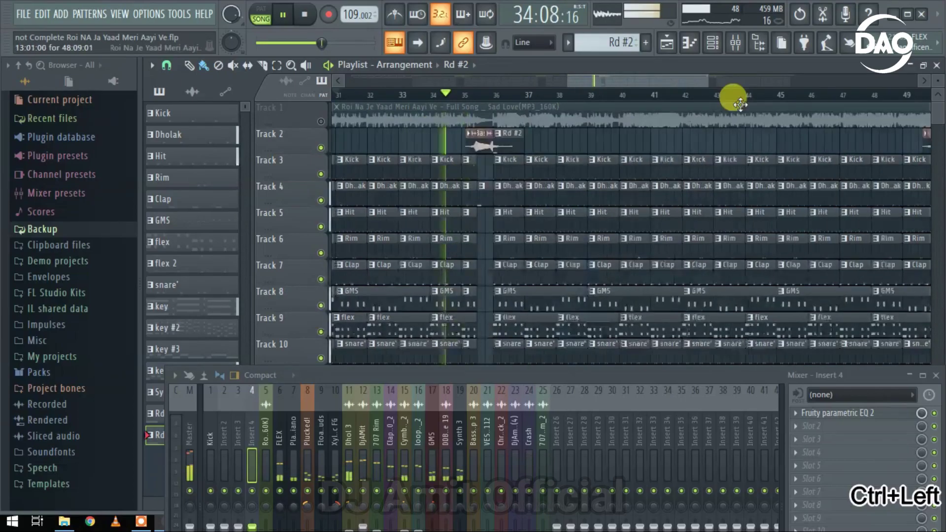
{"action": "scroll", "coordinate": [731, 101], "scroll_direction": "down", "scroll_amount": 3}
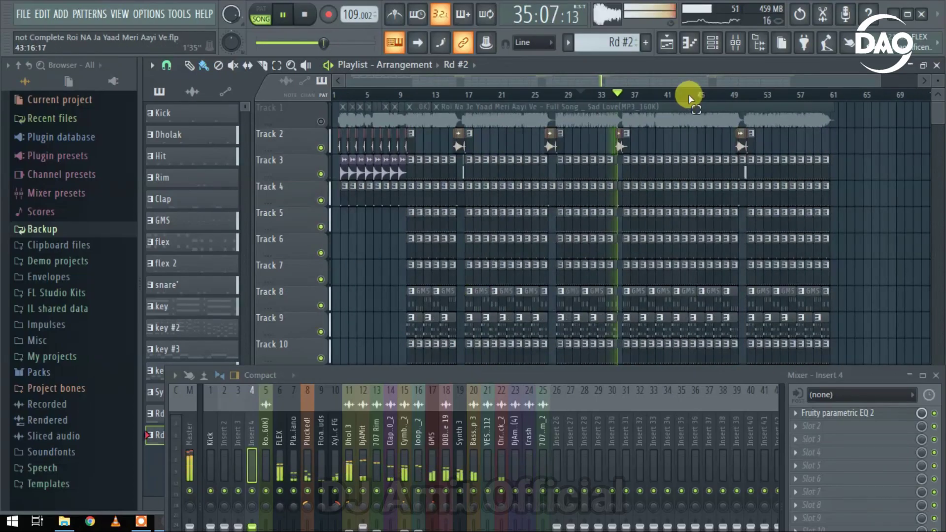
{"action": "left_click", "coordinate": [684, 98], "text": "ctrl"}
{"action": "left_click", "coordinate": [688, 97]}
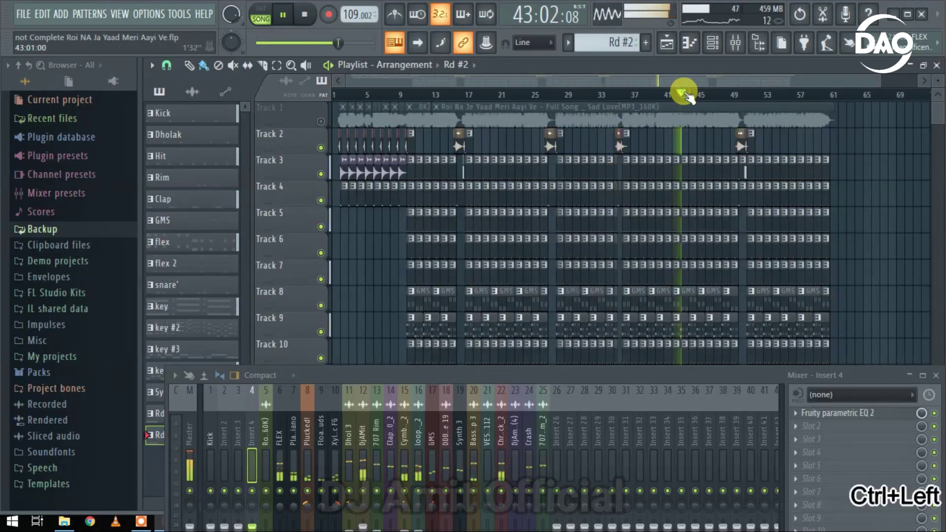
- Unmute Track 1 and audition the break at bar 50 with the vocal and the section following it
{"action": "left_click", "coordinate": [321, 122]}
{"action": "scroll", "coordinate": [492, 164], "scroll_direction": "down", "scroll_amount": 1}
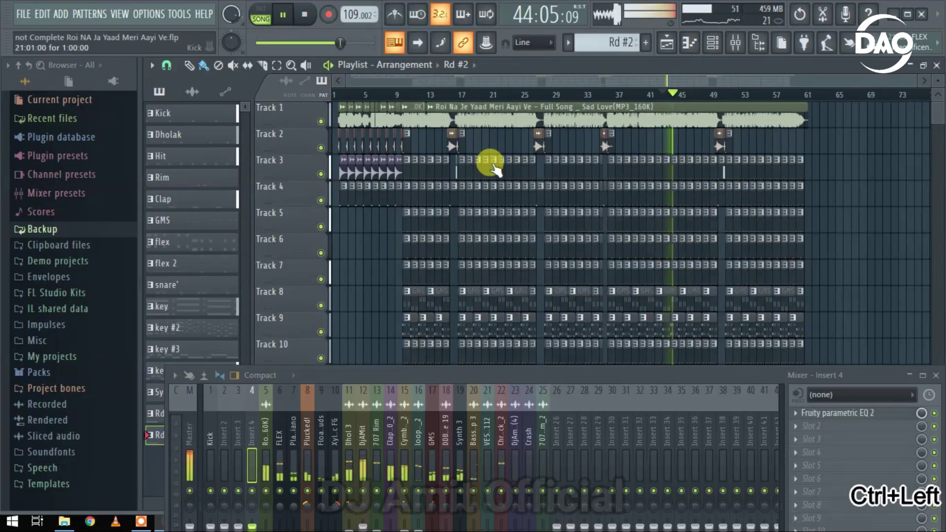
{"action": "scroll", "coordinate": [813, 158], "scroll_direction": "up", "scroll_amount": 5}
{"action": "scroll", "coordinate": [439, 163], "scroll_direction": "up", "scroll_amount": 2}
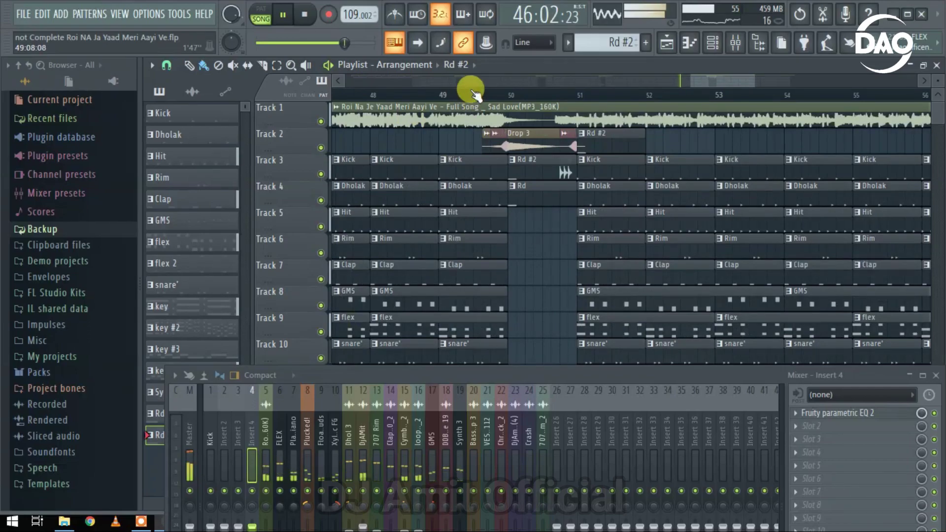
{"action": "left_click", "coordinate": [502, 94]}
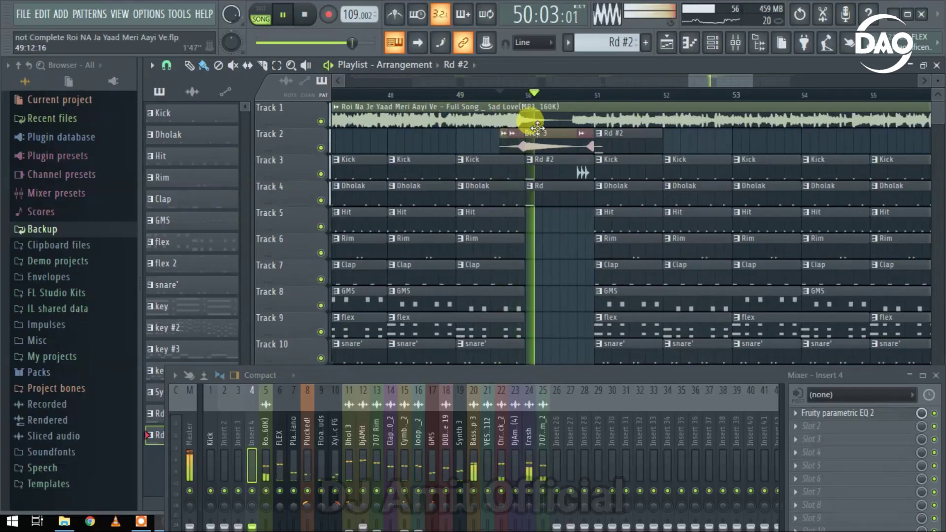
{"action": "scroll", "coordinate": [291, 196], "scroll_direction": "down", "scroll_amount": 4}
{"action": "scroll", "coordinate": [427, 173], "scroll_direction": "up", "scroll_amount": 5}
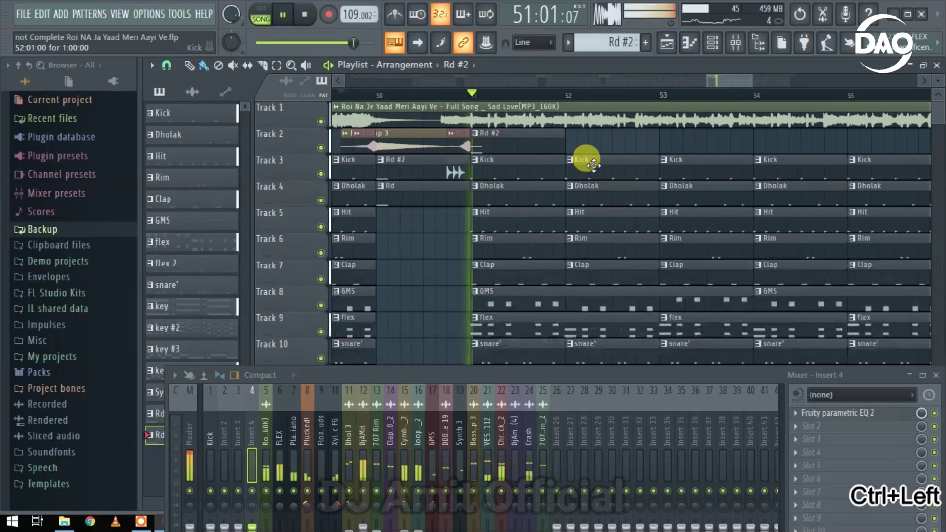
{"action": "scroll", "coordinate": [418, 181], "scroll_direction": "down", "scroll_amount": 5}
{"action": "scroll", "coordinate": [689, 177], "scroll_direction": "up", "scroll_amount": 1}
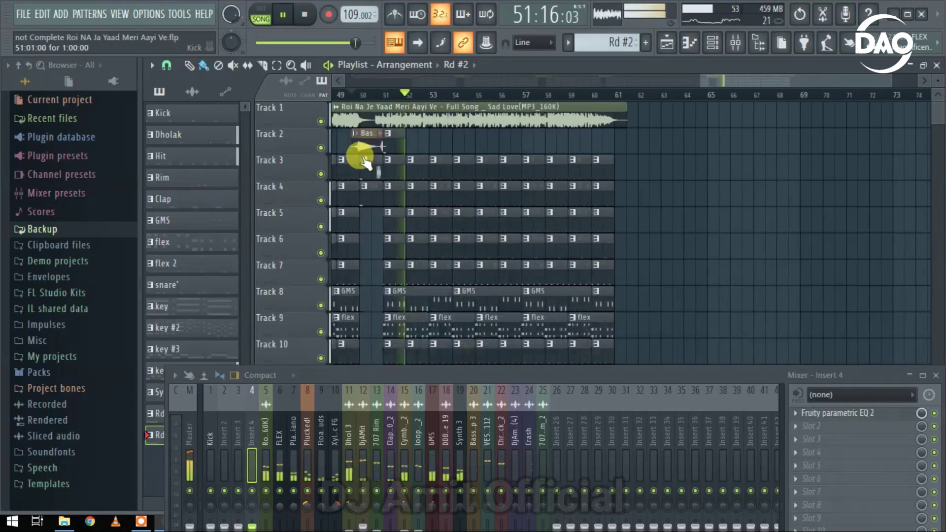
- Switch the vocal on Track 1 on and off repeatedly during playback from about bar 52, leaving it muted
{"action": "left_click", "coordinate": [322, 121], "text": "ctrl"}
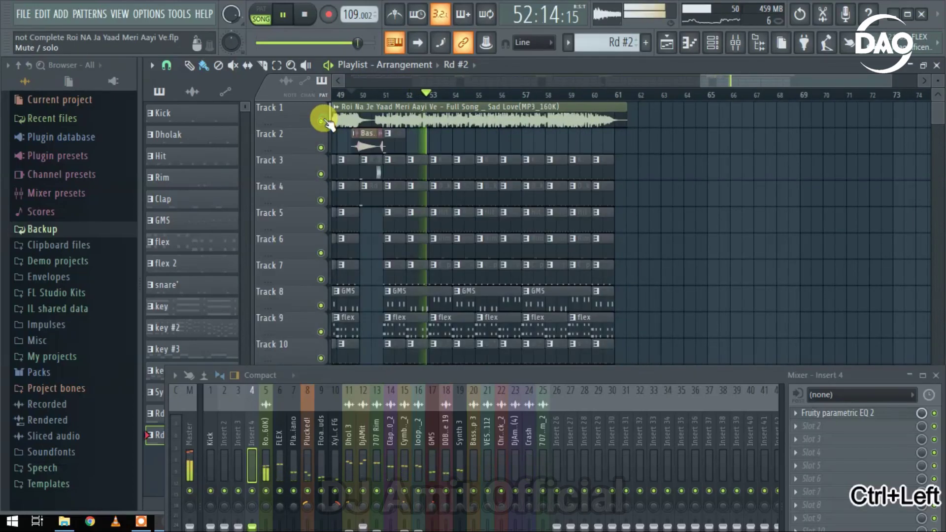
{"action": "left_click", "coordinate": [322, 121]}
{"action": "left_click", "coordinate": [321, 121]}
{"action": "left_click", "coordinate": [322, 121]}
{"action": "left_click", "coordinate": [322, 121]}
{"action": "left_click", "coordinate": [322, 121]}
{"action": "left_click", "coordinate": [321, 121]}
{"action": "left_click", "coordinate": [322, 121]}
{"action": "left_click", "coordinate": [322, 121]}
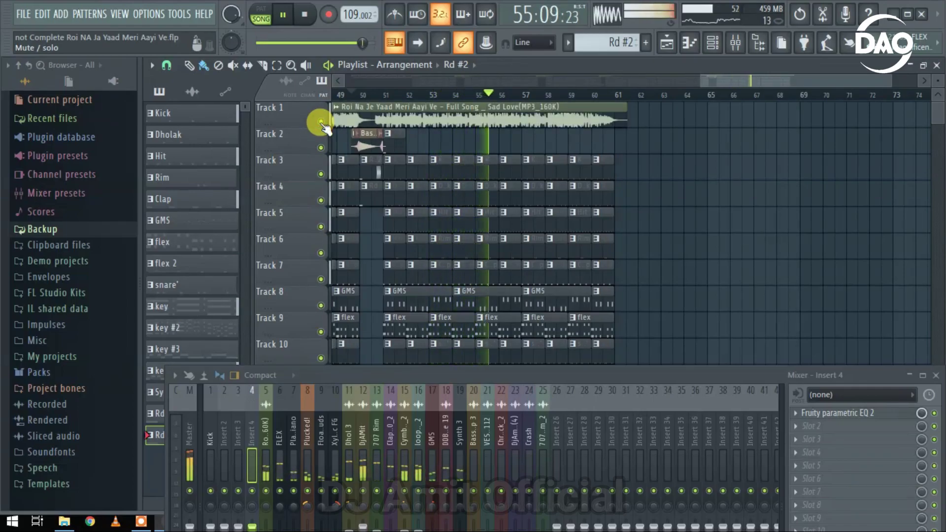
{"action": "left_click", "coordinate": [322, 121]}
{"action": "left_click", "coordinate": [322, 121]}
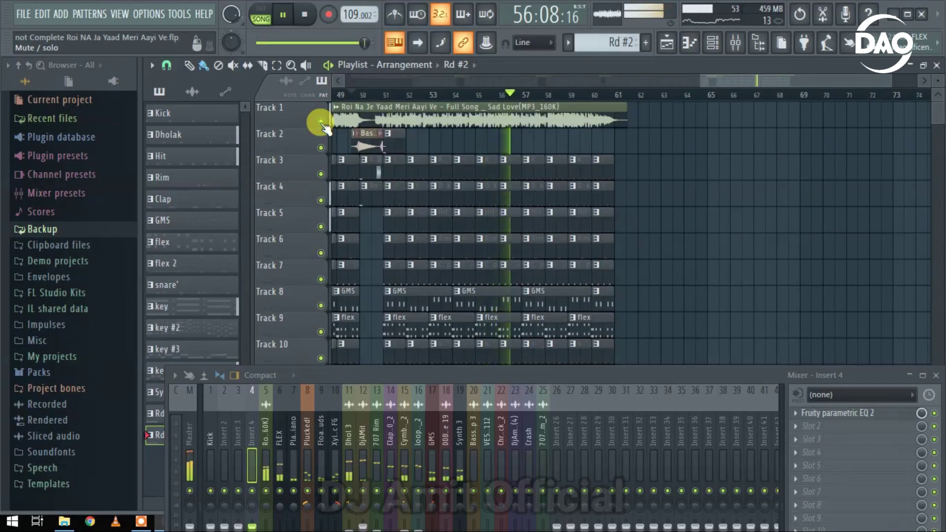
{"action": "left_click", "coordinate": [322, 121]}
{"action": "left_click", "coordinate": [321, 121]}
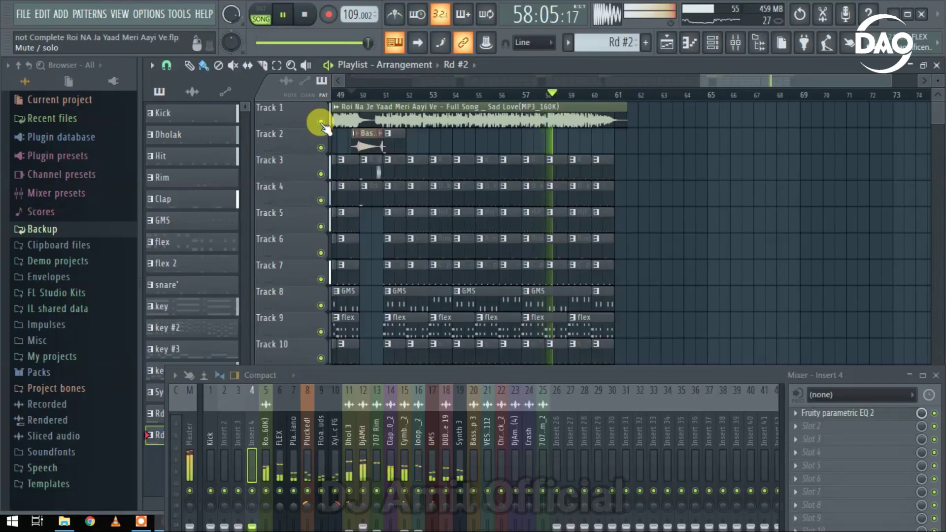
{"action": "left_click", "coordinate": [321, 121]}
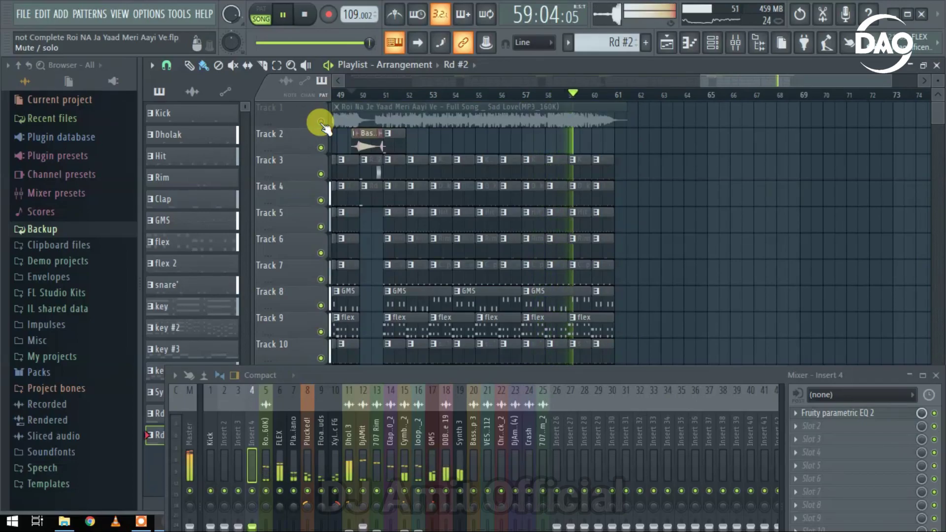
- Unmute Track 1 near the arrangement's end and stop playback
{"action": "scroll", "coordinate": [360, 143], "scroll_direction": "down", "scroll_amount": 3}
{"action": "scroll", "coordinate": [906, 117], "scroll_direction": "up", "scroll_amount": 3}
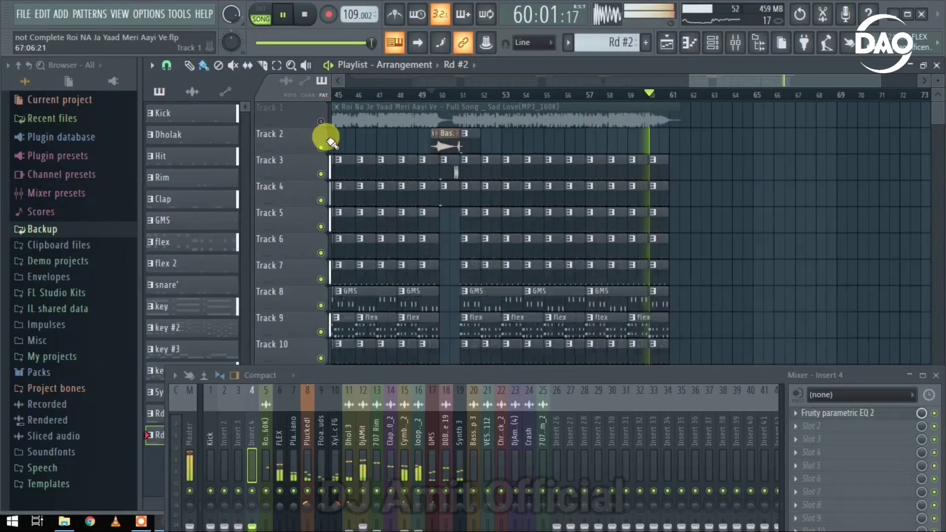
{"action": "left_click", "coordinate": [321, 121]}
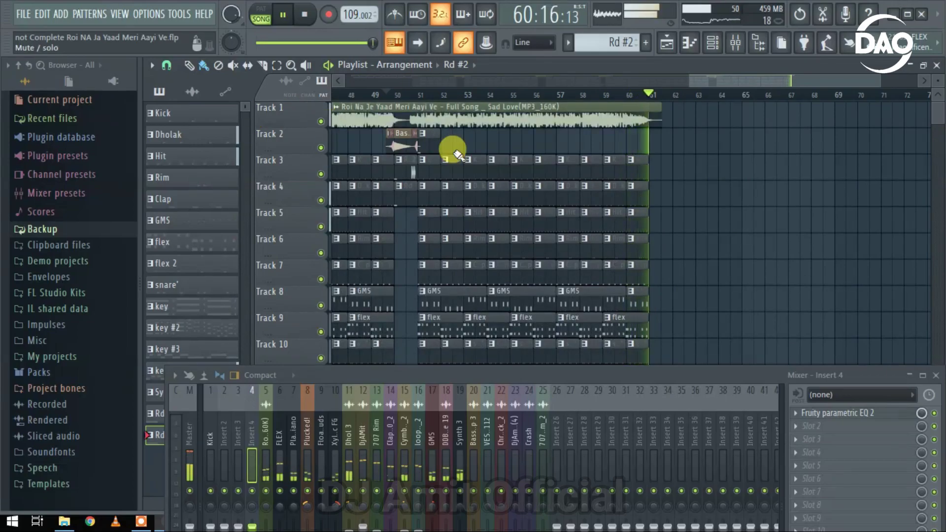
{"action": "scroll", "coordinate": [586, 163], "scroll_direction": "down", "scroll_amount": 4}
{"action": "key", "text": "ctrl+Left"}
{"action": "key", "text": "ctrl+F3"}
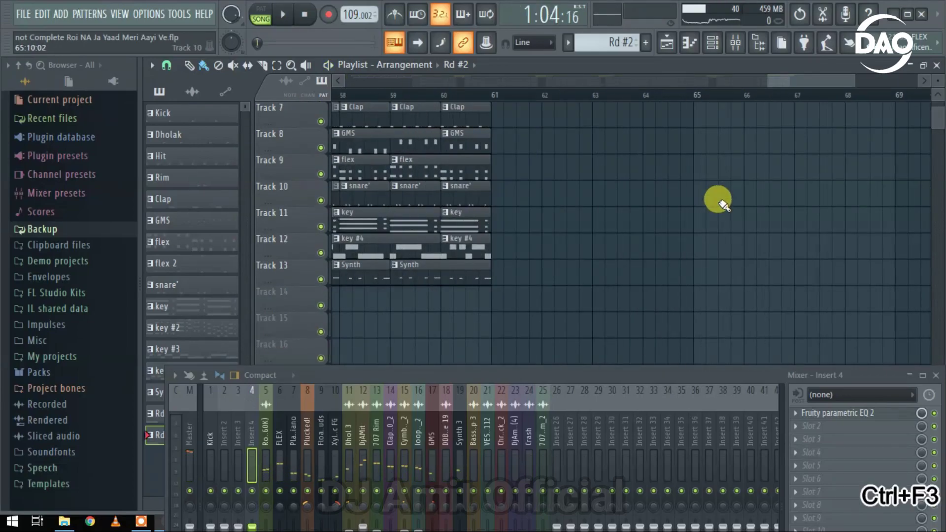
- Solo Track 1 and audition the vocal on its own
{"action": "key", "text": "ctrl+Left"}
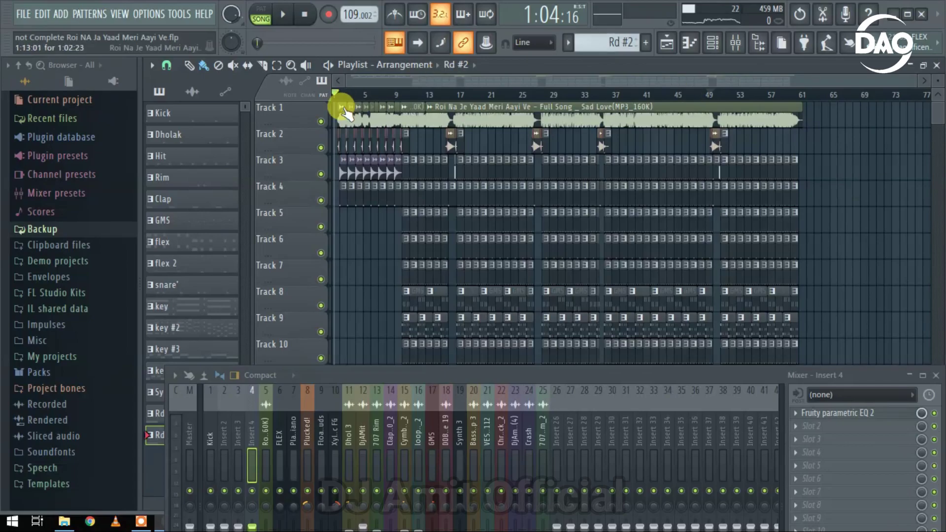
{"action": "right_click", "coordinate": [311, 119]}
{"action": "left_click", "coordinate": [297, 114]}
{"action": "right_click", "coordinate": [312, 119]}
{"action": "left_click", "coordinate": [300, 113]}
{"action": "right_click", "coordinate": [320, 123]}
{"action": "scroll", "coordinate": [353, 122], "scroll_direction": "up", "scroll_amount": 3}
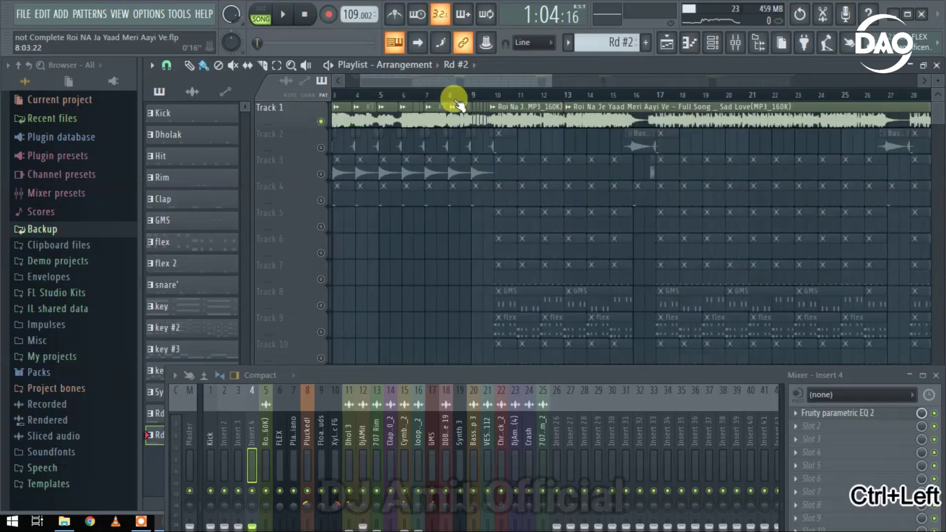
{"action": "key", "text": "ctrl+F3"}
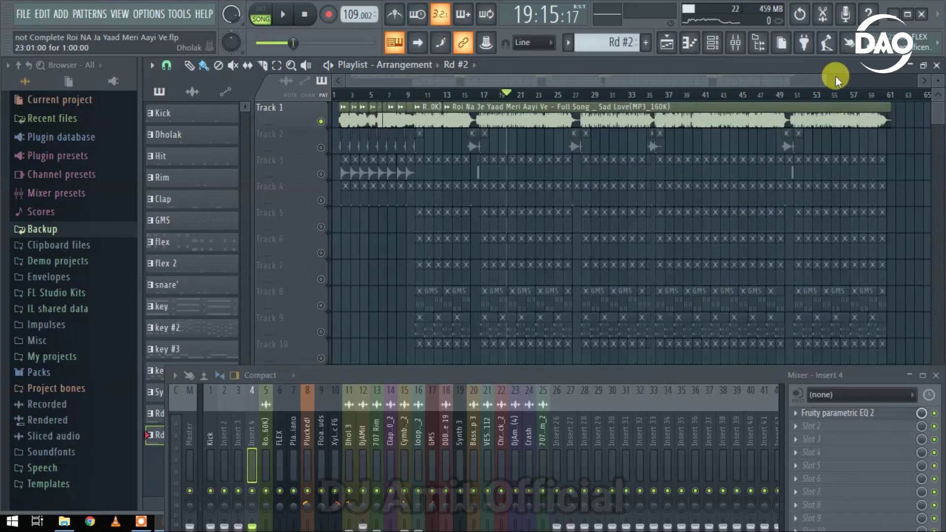
{"action": "scroll", "coordinate": [428, 170], "scroll_direction": "down", "scroll_amount": 1}
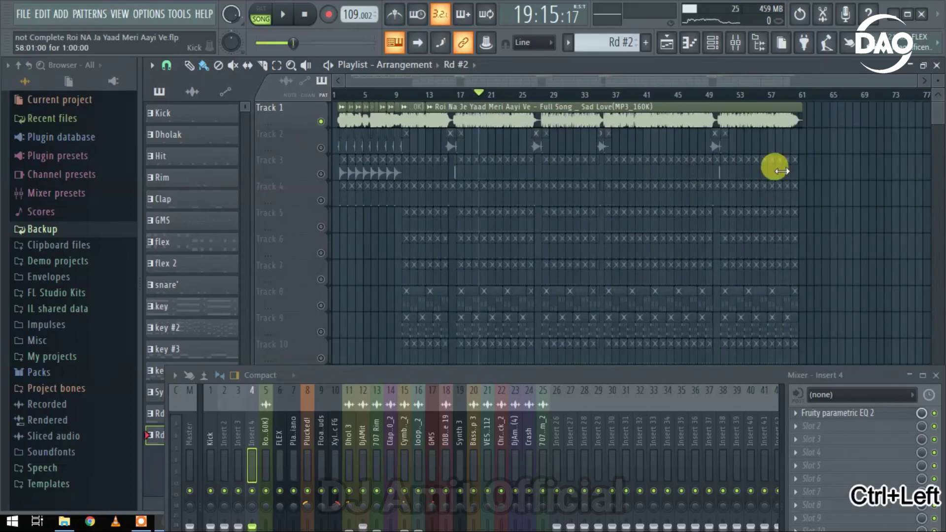
{"action": "scroll", "coordinate": [905, 156], "scroll_direction": "up", "scroll_amount": 4}
{"action": "scroll", "coordinate": [747, 156], "scroll_direction": "down", "scroll_amount": 3}
{"action": "scroll", "coordinate": [833, 152], "scroll_direction": "up", "scroll_amount": 2}
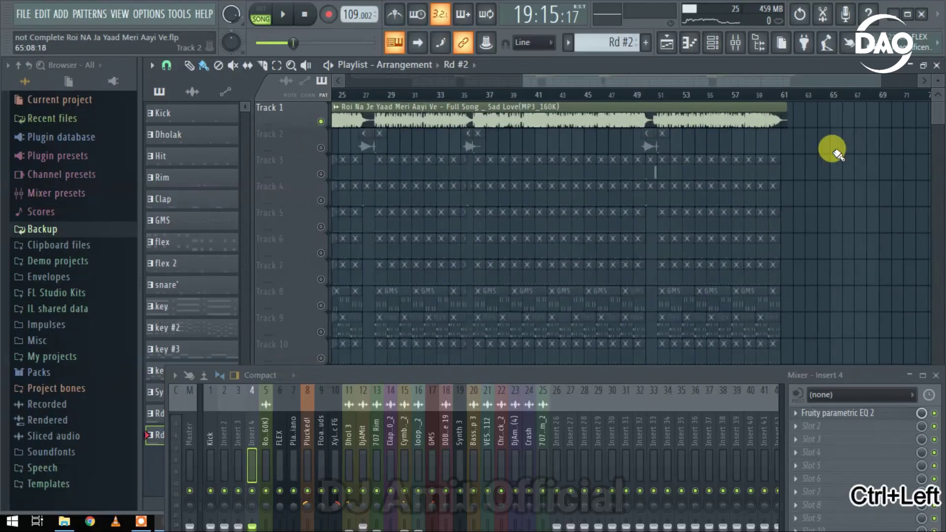
{"action": "scroll", "coordinate": [868, 183], "scroll_direction": "down", "scroll_amount": 2}
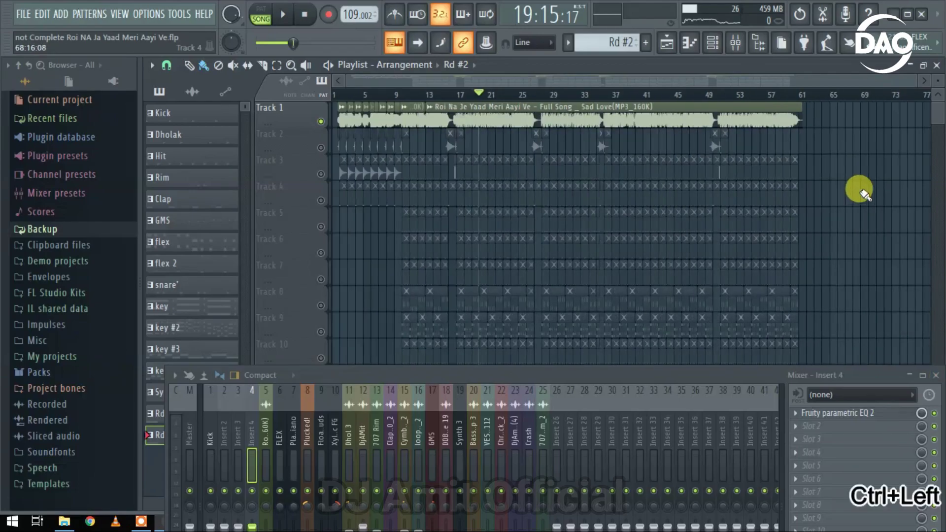